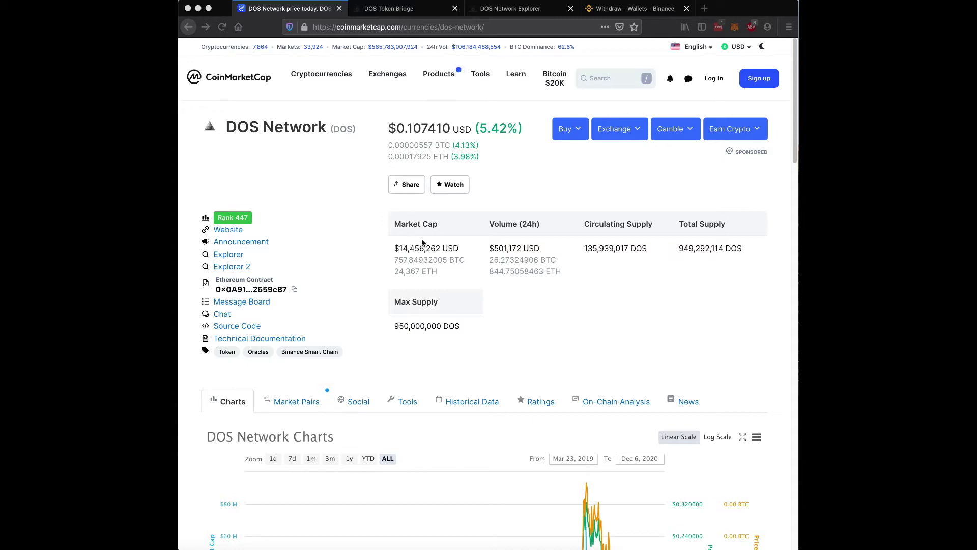
- Highlight the Ethereum contract entry on the DOS Network page of CoinMarketCap
left_click_drag(216, 277, 281, 287)
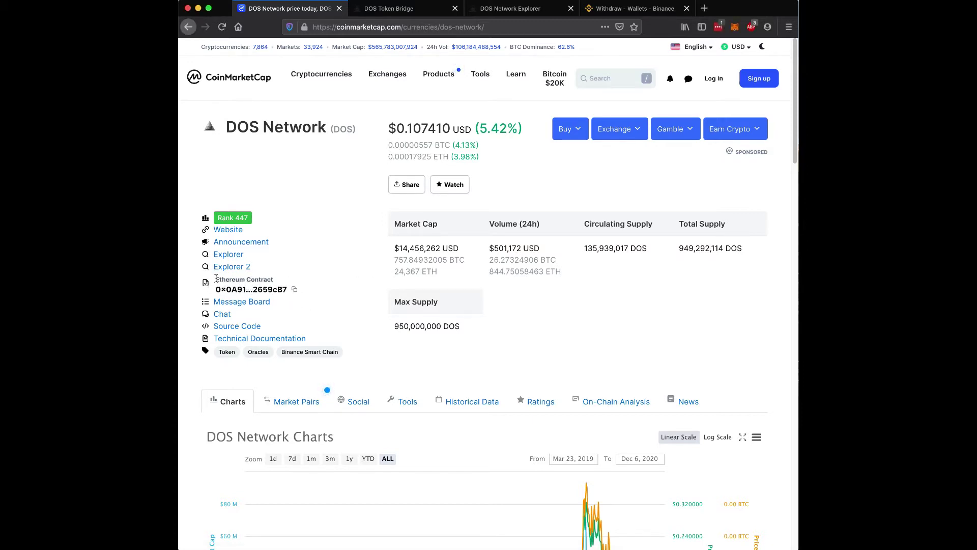
left_click_drag(200, 276, 289, 294)
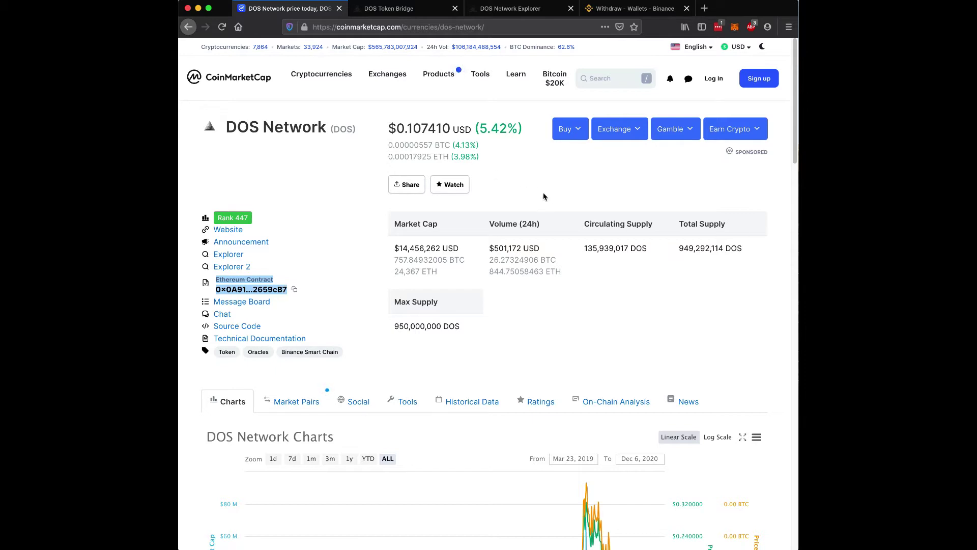
- Switch to the DOS Token Bridge and set the swap direction from ERC20 to BEP2
left_click(424, 9)
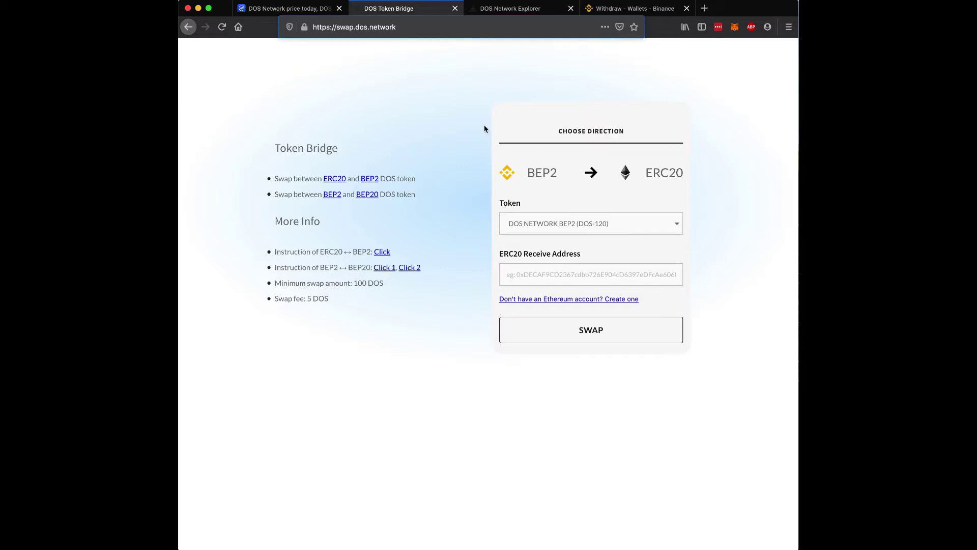
left_click(415, 94)
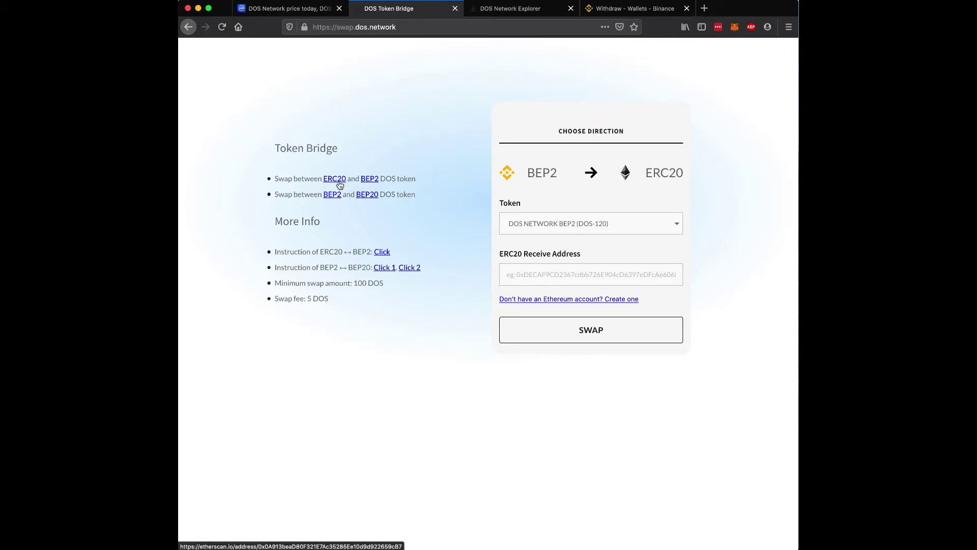
left_click(592, 173)
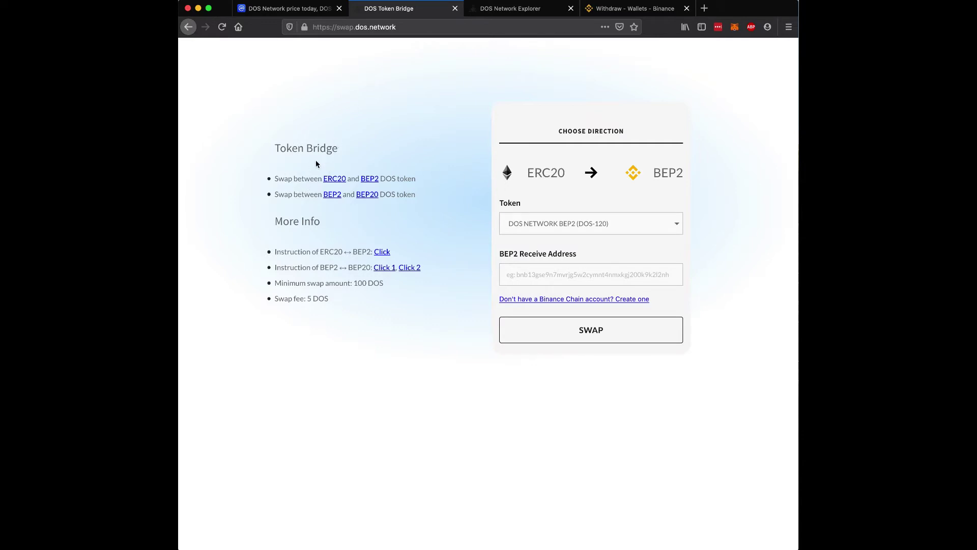
- Review the Ethereum contract entry on CoinMarketCap again, clear its highlight, and return to the DOS Token Bridge
left_click(275, 9)
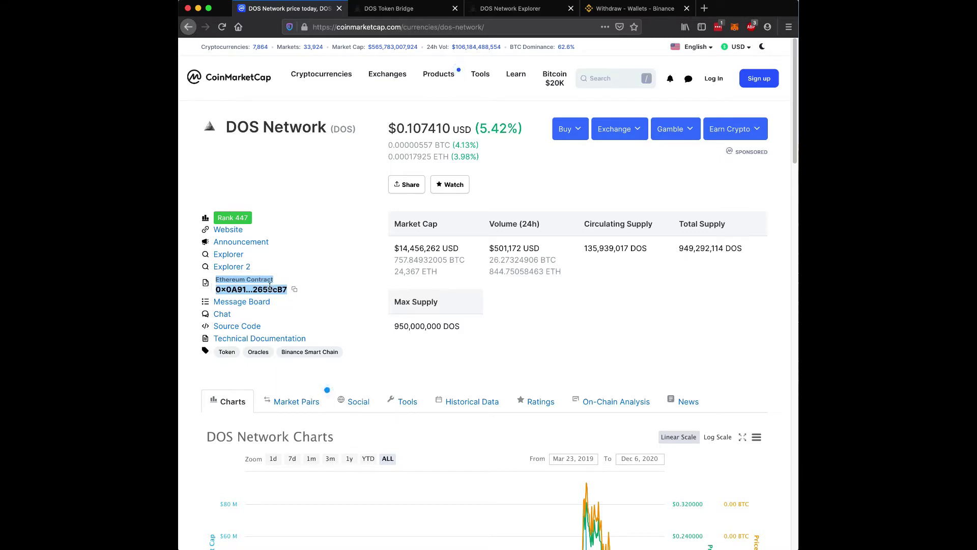
left_click(314, 278)
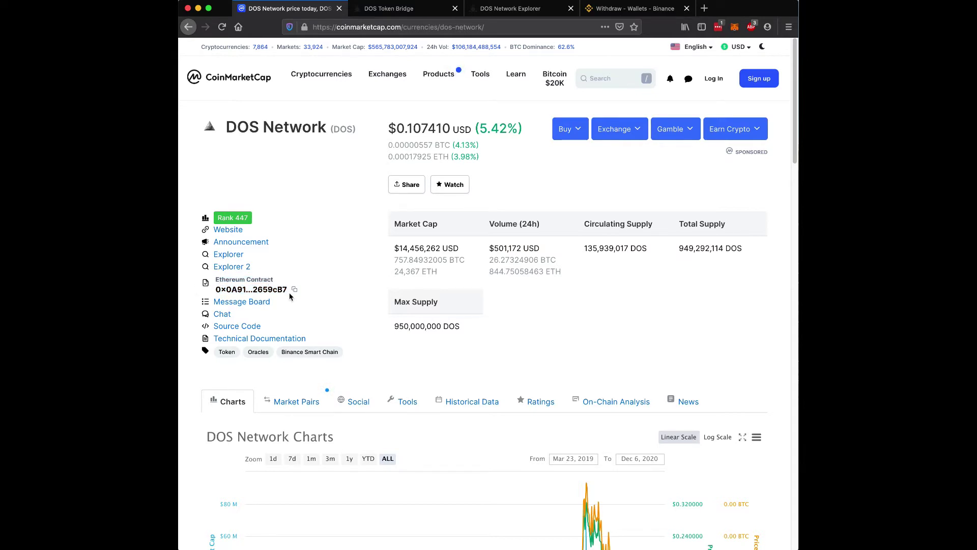
left_click(415, 14)
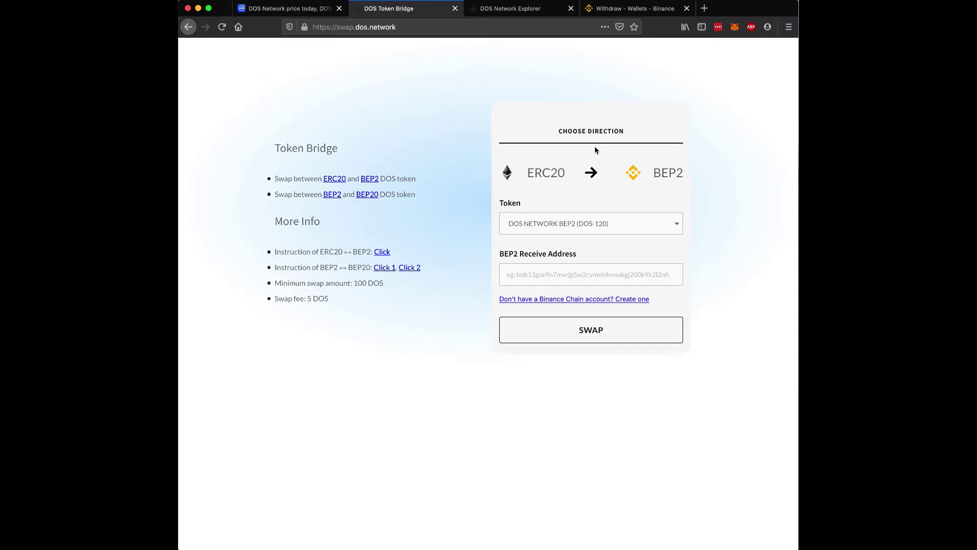
- Switch to the Binance withdrawal page and inspect its coin list and the recipient's ETH address field
left_click(641, 11)
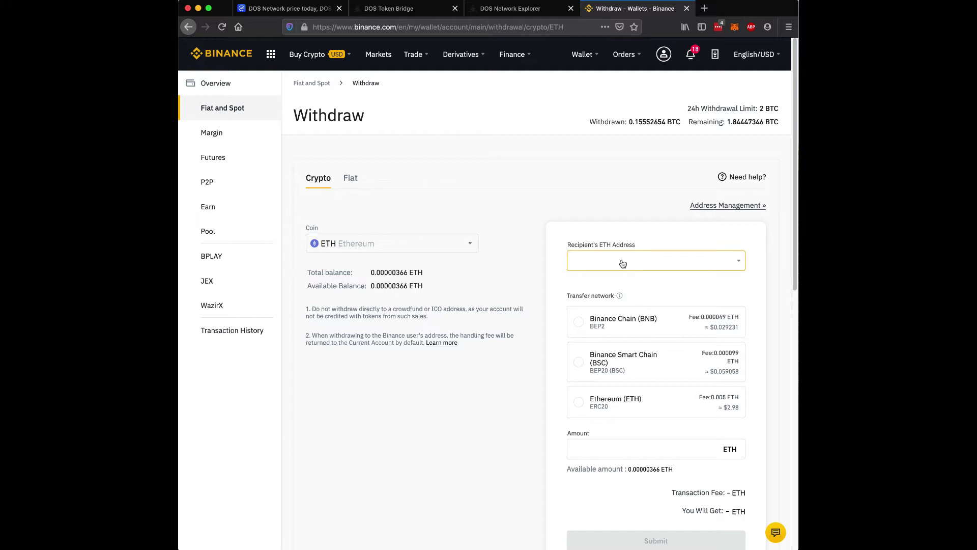
left_click(380, 246)
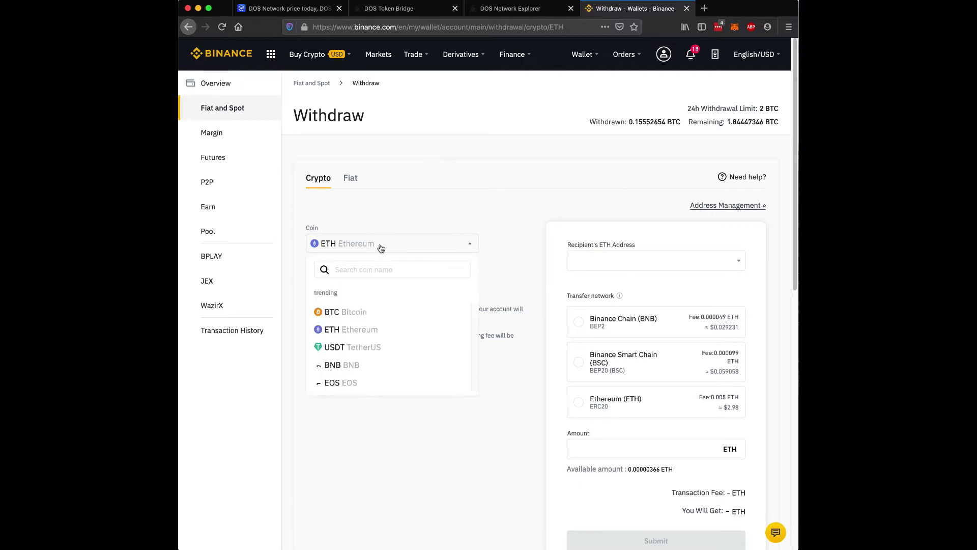
left_click(381, 247)
left_click(610, 260)
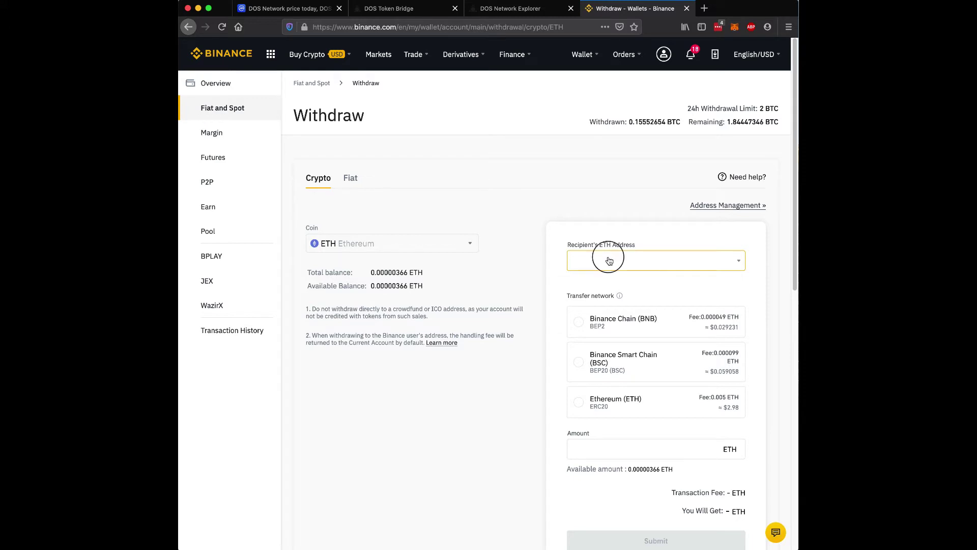
left_click(541, 193)
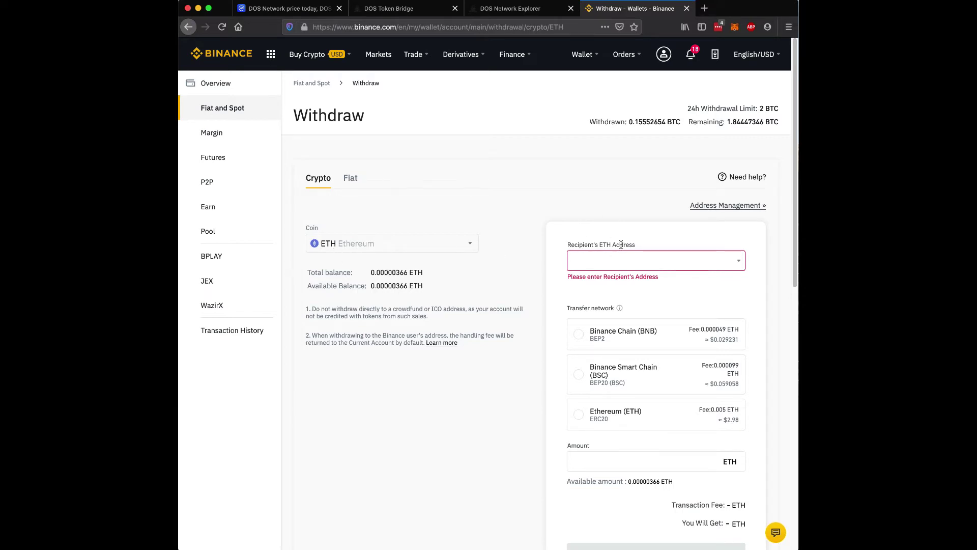
- Try the Binance Chain (BEP2) and Binance Smart Chain (BEP20) transfer networks for the ETH withdrawal, and finish with Ethereum (ERC20) selected
left_click(582, 339)
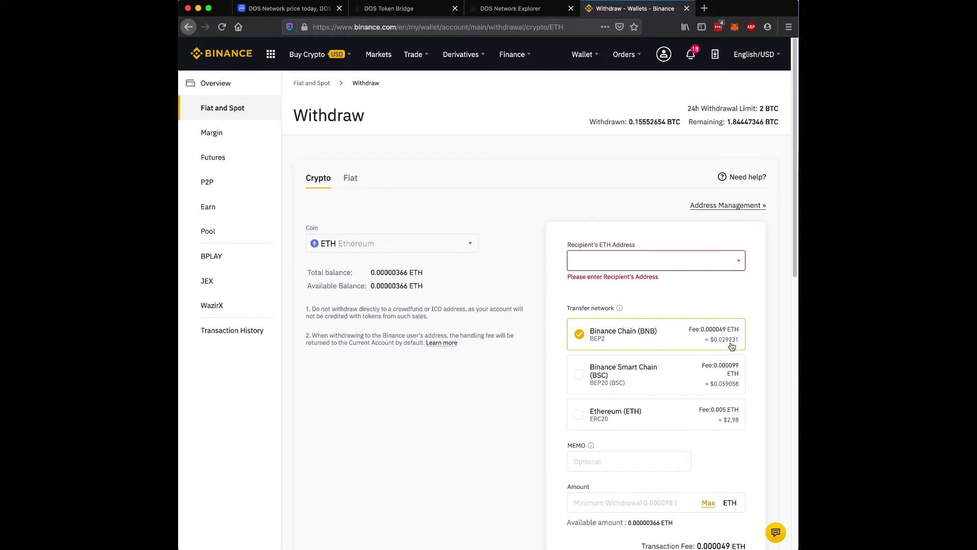
left_click(581, 415)
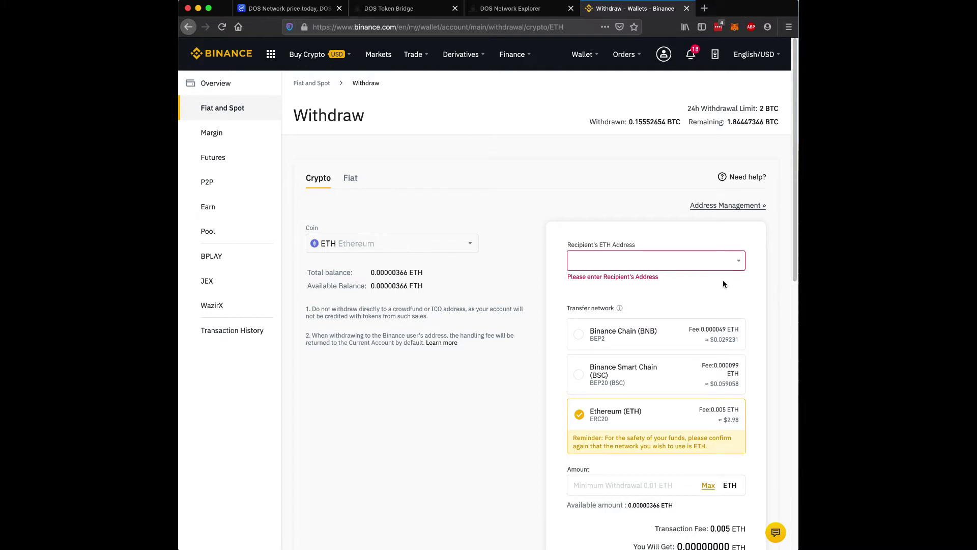
left_click(398, 9)
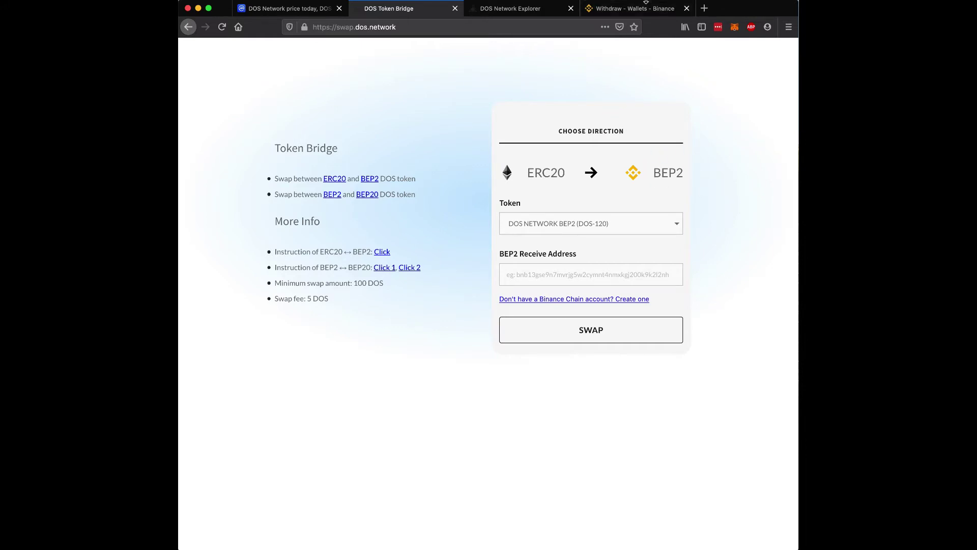
left_click(635, 8)
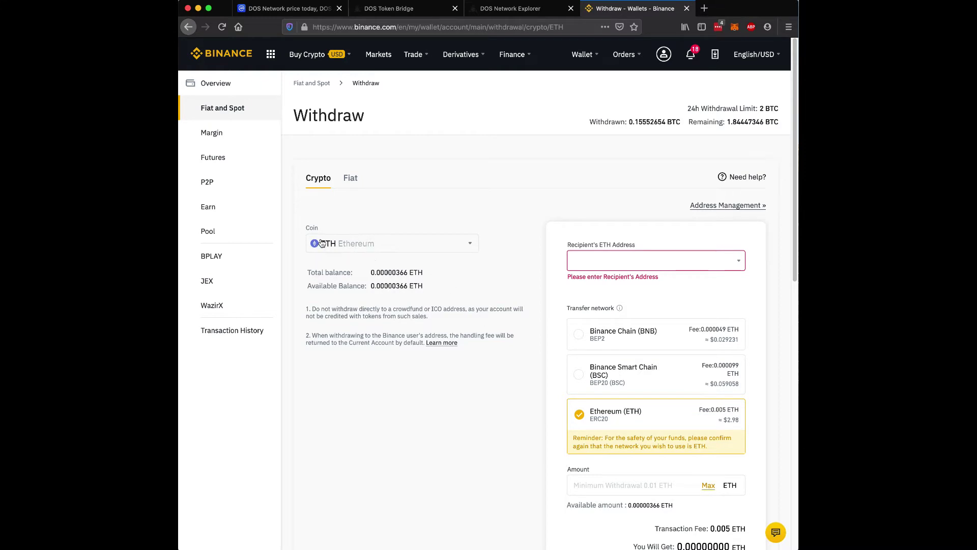
left_click(583, 376)
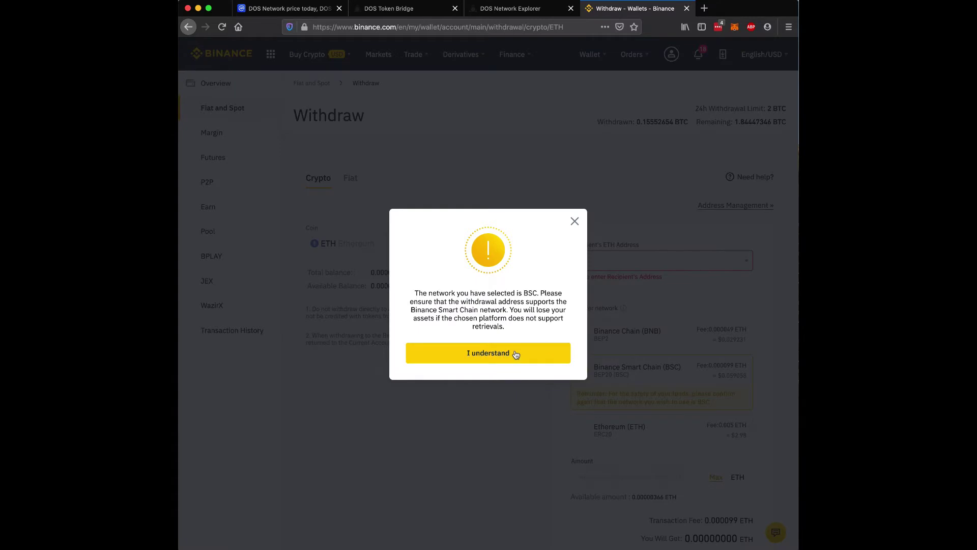
left_click(514, 353)
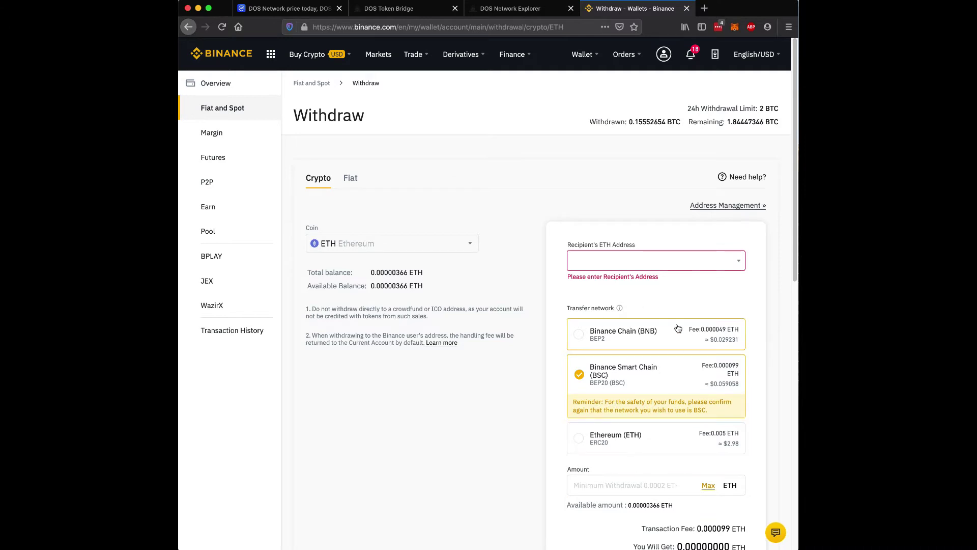
left_click(652, 441)
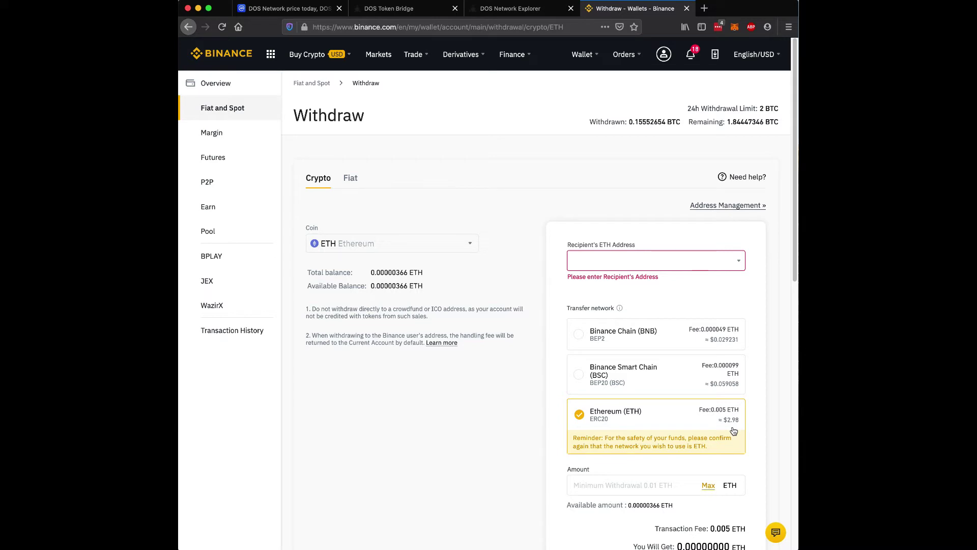
- Open the staking section of the DOS Network Explorer and look through the whole node list
left_click(513, 9)
left_click(401, 13)
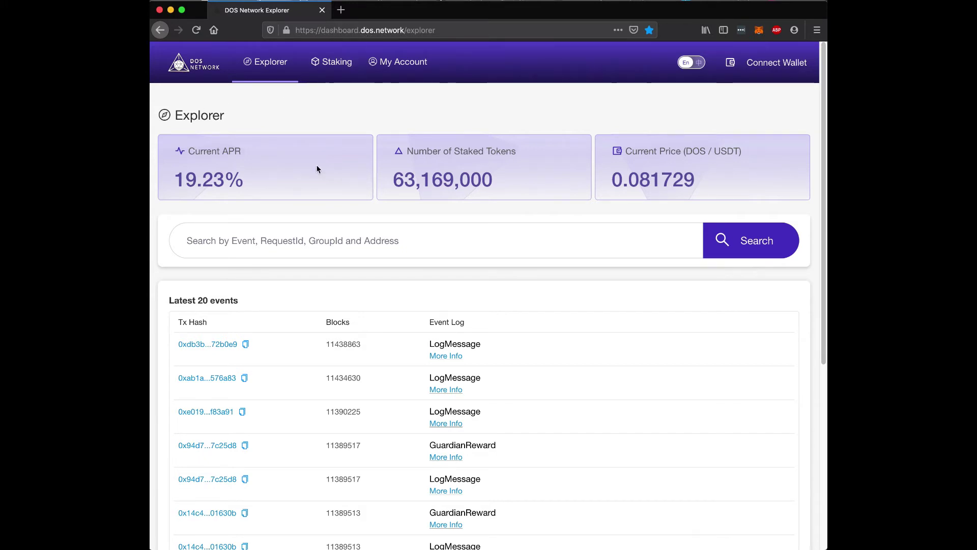
left_click(335, 67)
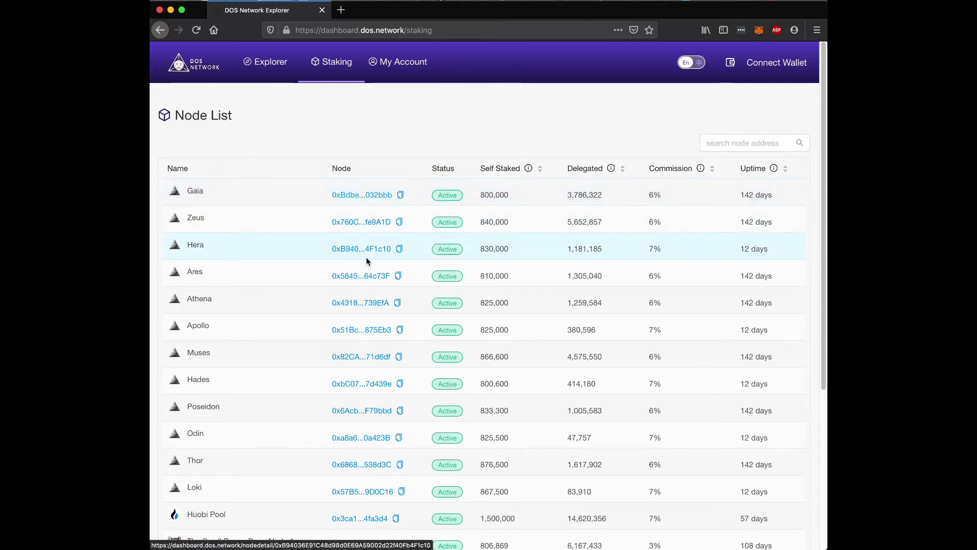
scroll(344, 397, "down", 2)
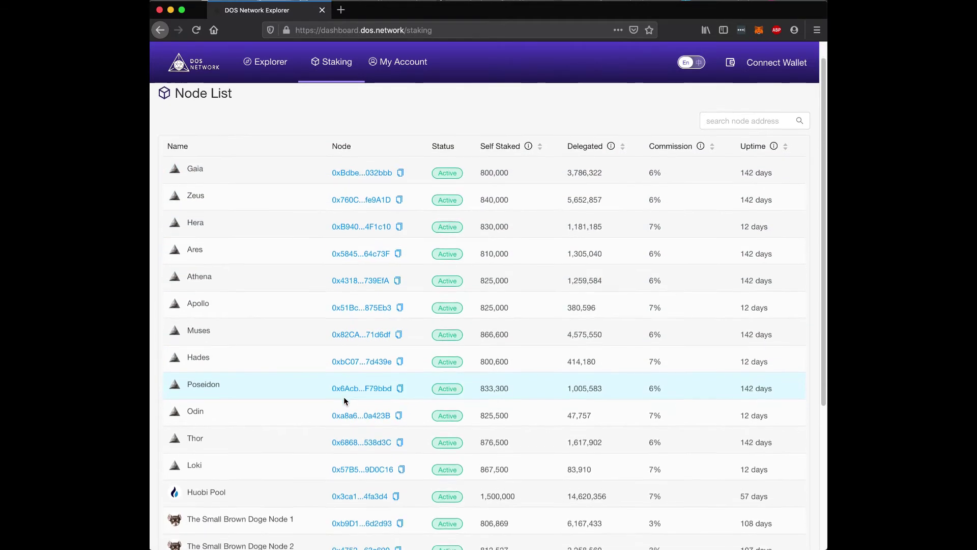
scroll(341, 403, "down", 3)
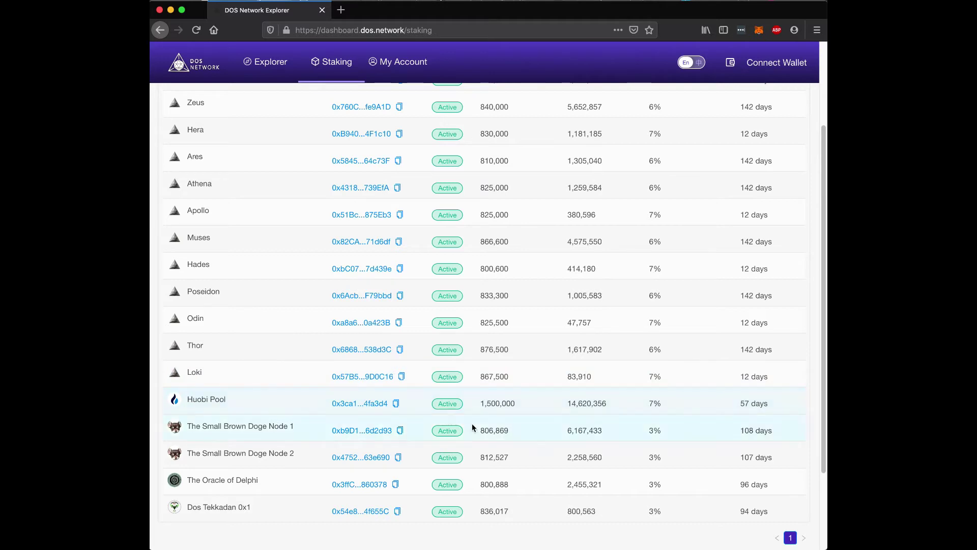
scroll(670, 326, "up", 5)
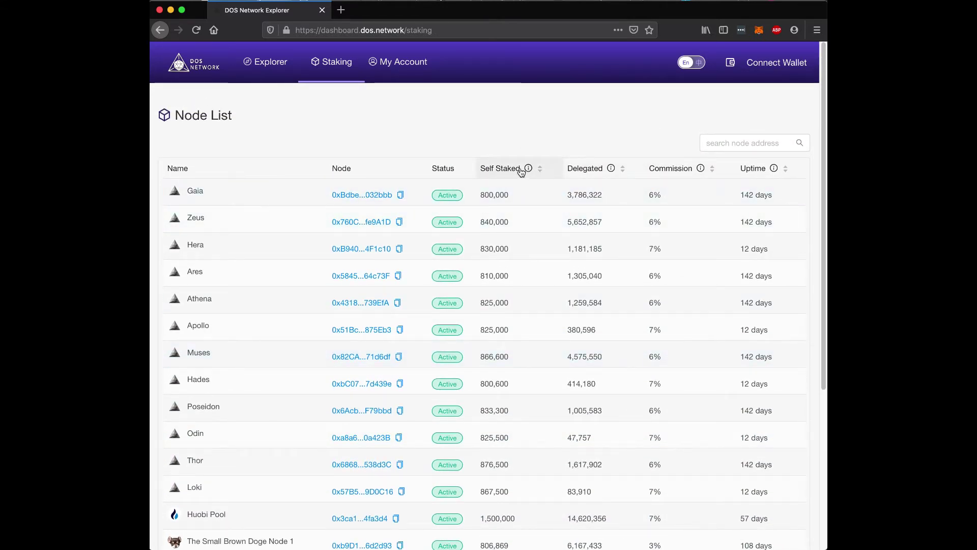
- Sort the staking node list by self-staked amount in descending order and compare the nodes' delegation, commission and uptime
left_click(515, 173)
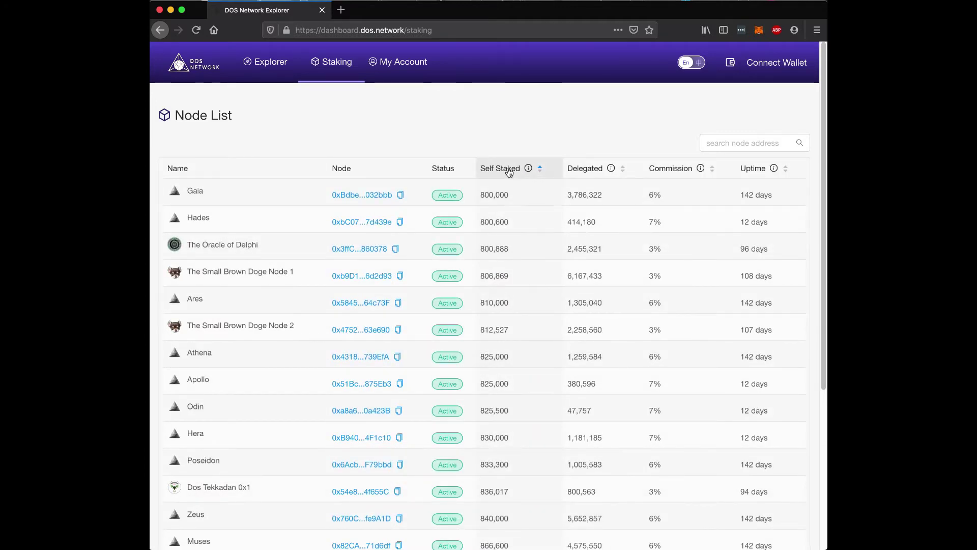
left_click(509, 172)
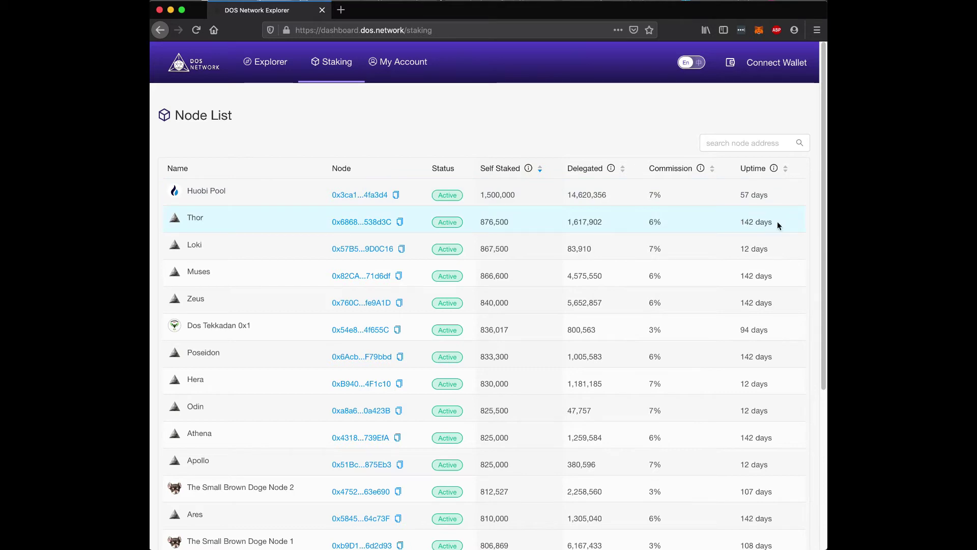
scroll(789, 224, "down", 1)
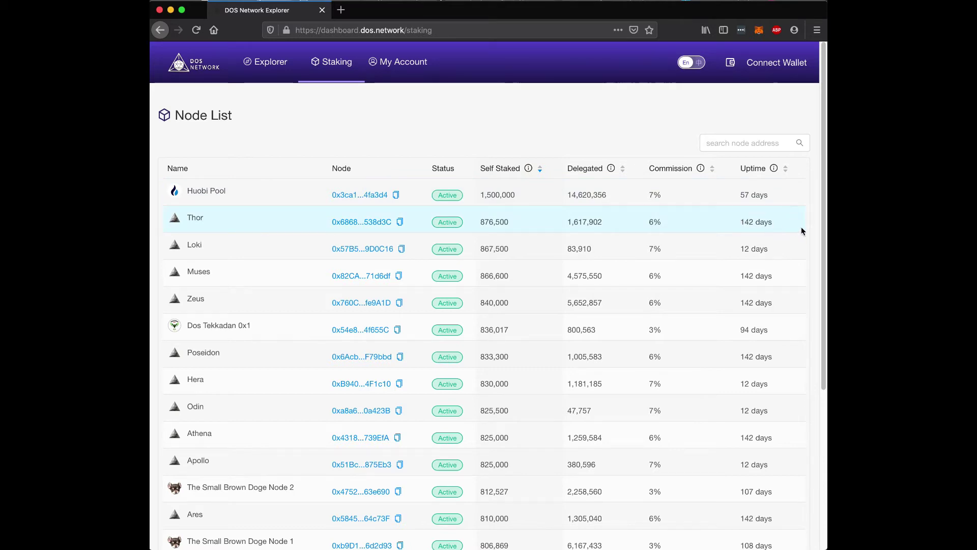
scroll(731, 348, "down", 5)
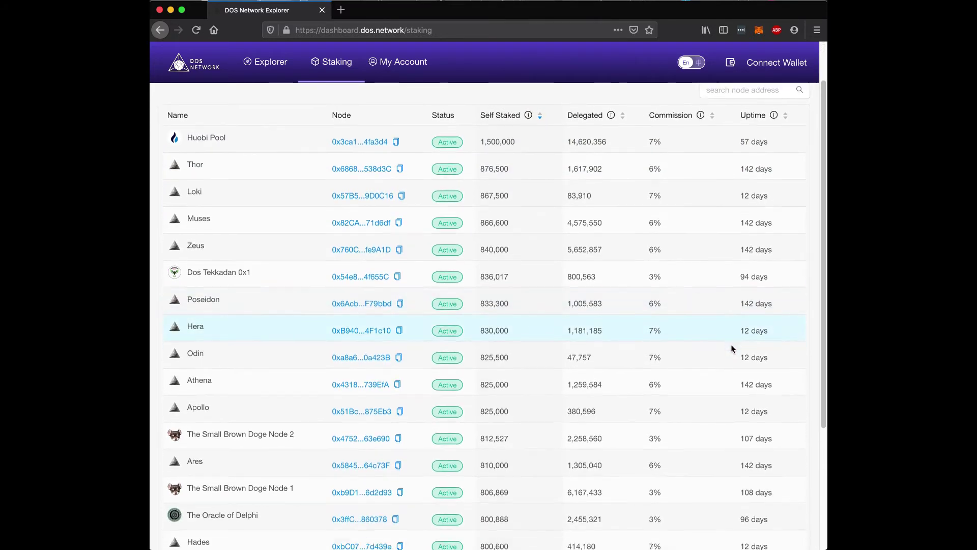
scroll(731, 348, "up", 5)
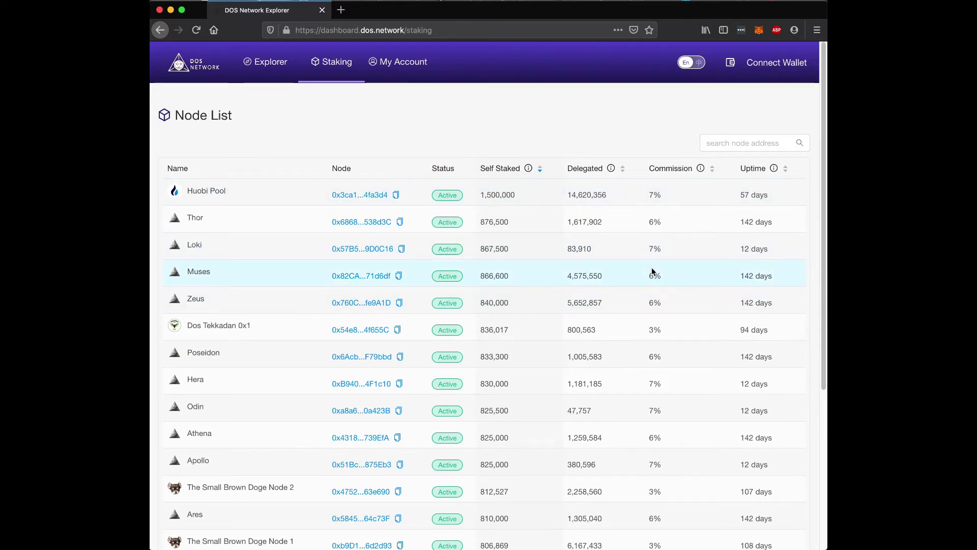
- Open My Account on the DOS dashboard and connect a Ledger wallet
left_click(396, 69)
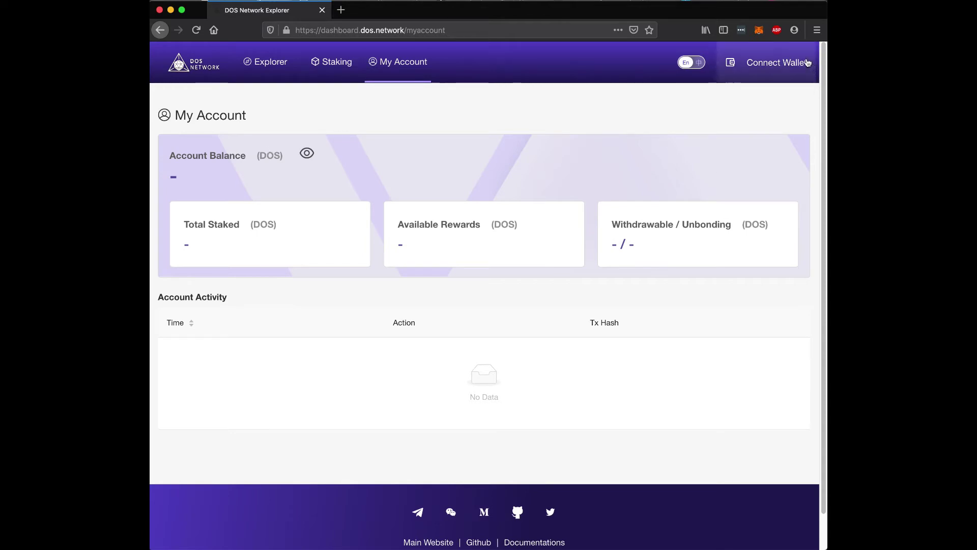
left_click(769, 65)
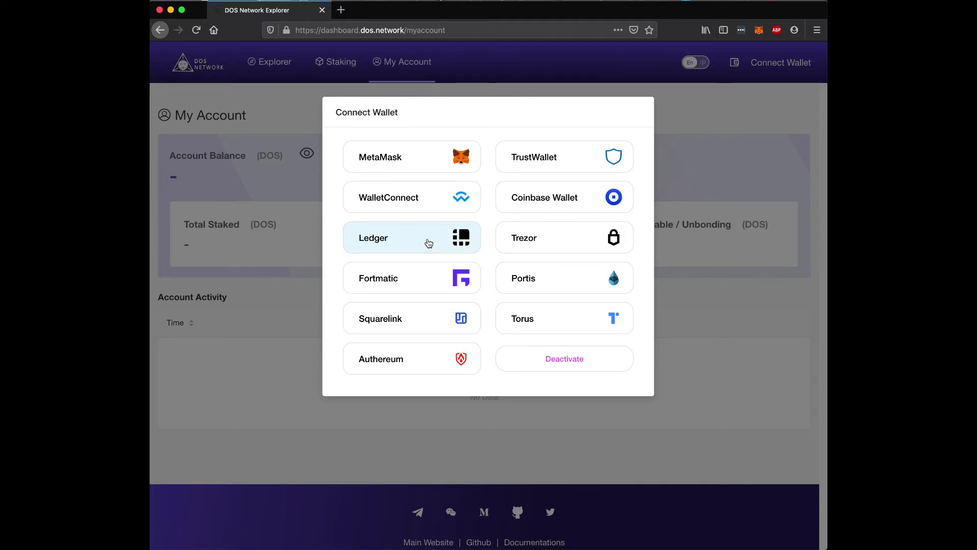
left_click(429, 243)
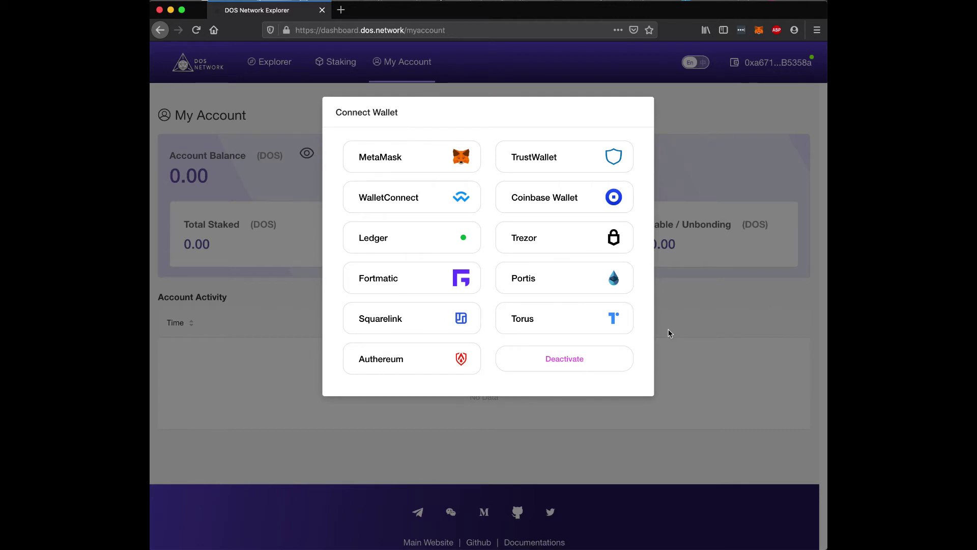
left_click(697, 366)
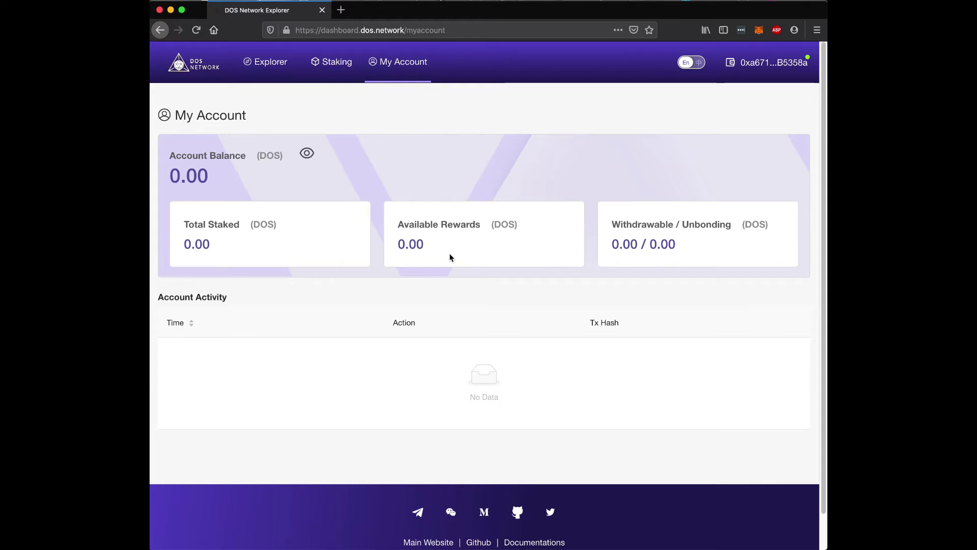
- Deactivate the connected Ledger wallet on the DOS dashboard
left_click(773, 62)
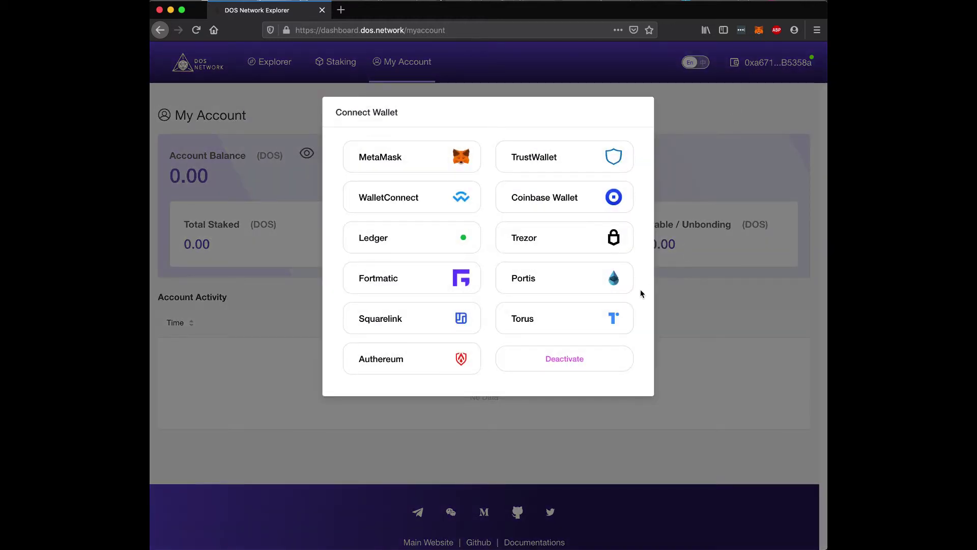
left_click(568, 357)
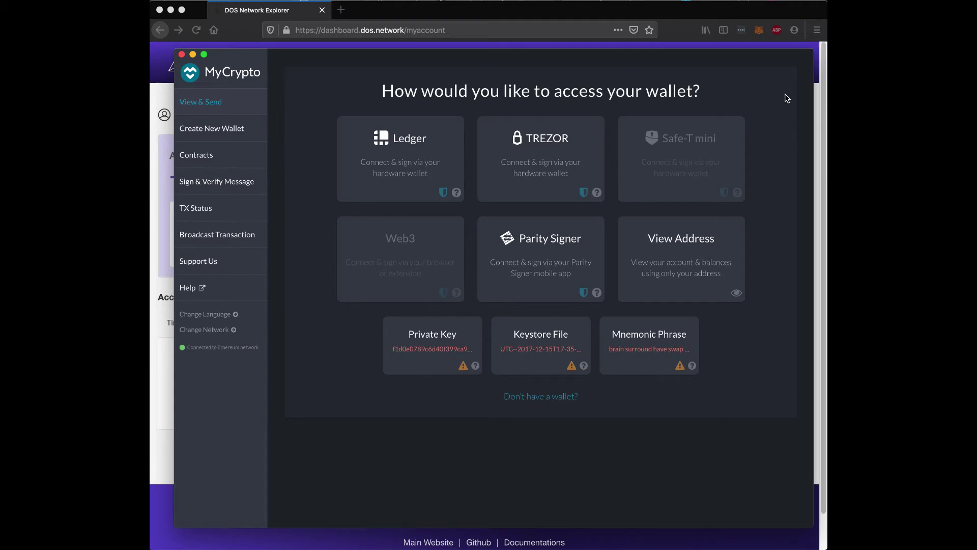
- Connect the Ledger wallet in MyCrypto to bring up its list of addresses
left_click(389, 160)
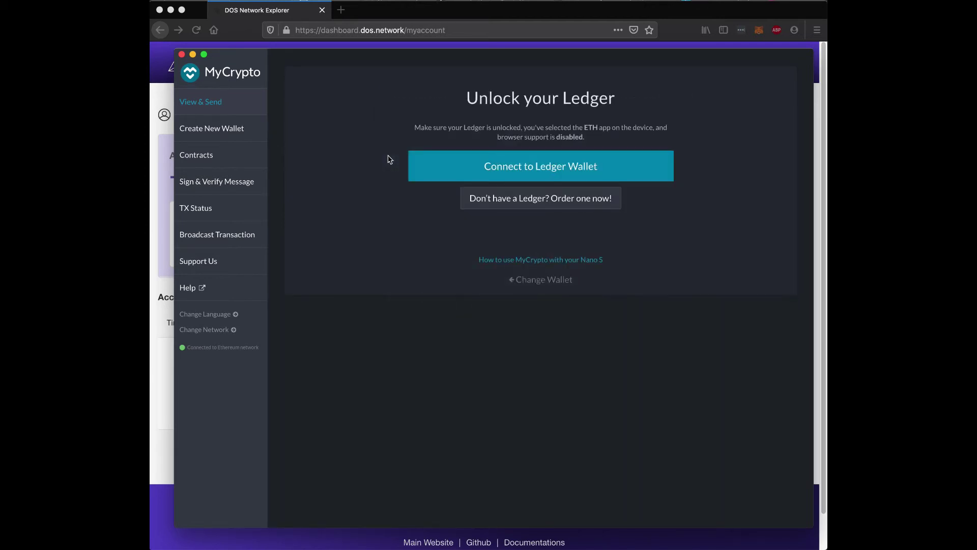
left_click(536, 171)
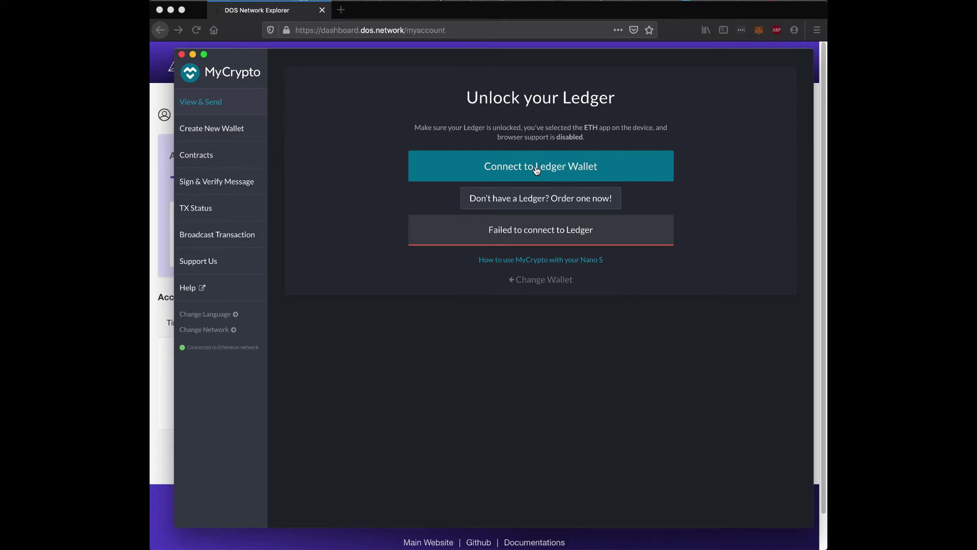
left_click(536, 169)
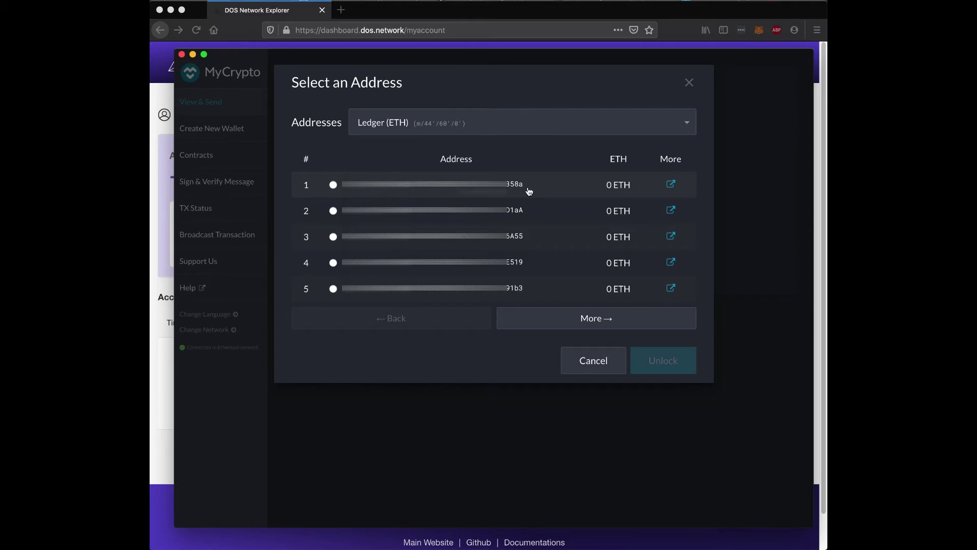
- Switch to the DOS dashboard, connect the Ledger wallet to check its address, and deactivate it again
left_click(345, 539)
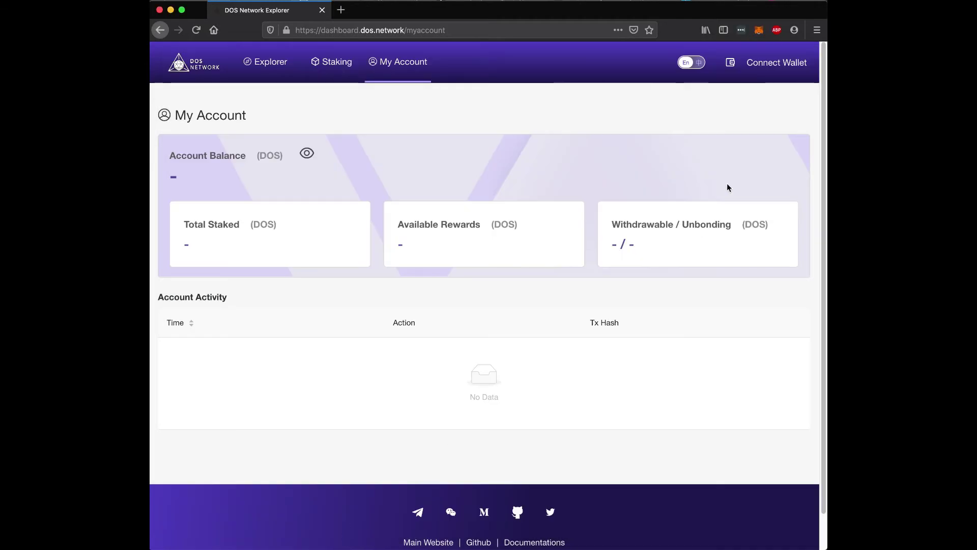
left_click(771, 63)
left_click(410, 235)
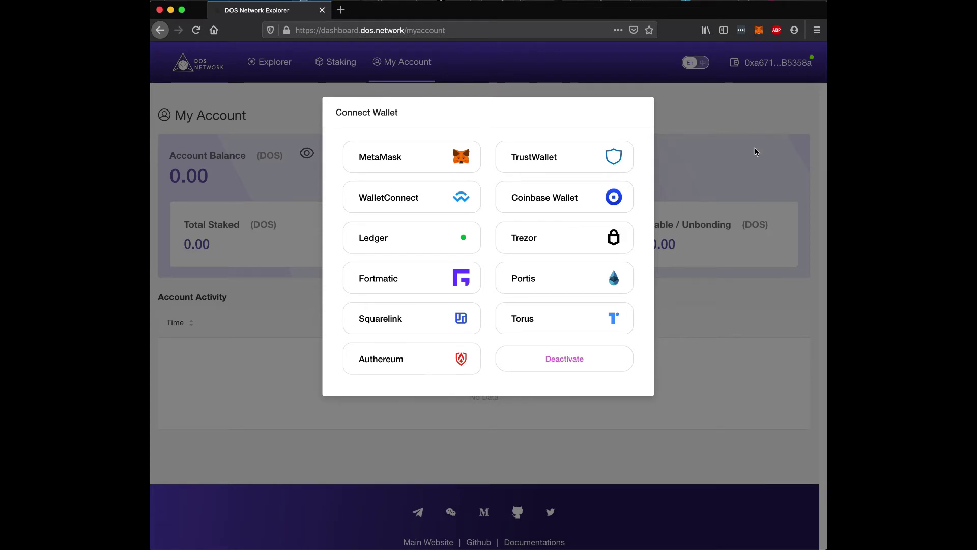
left_click(694, 362)
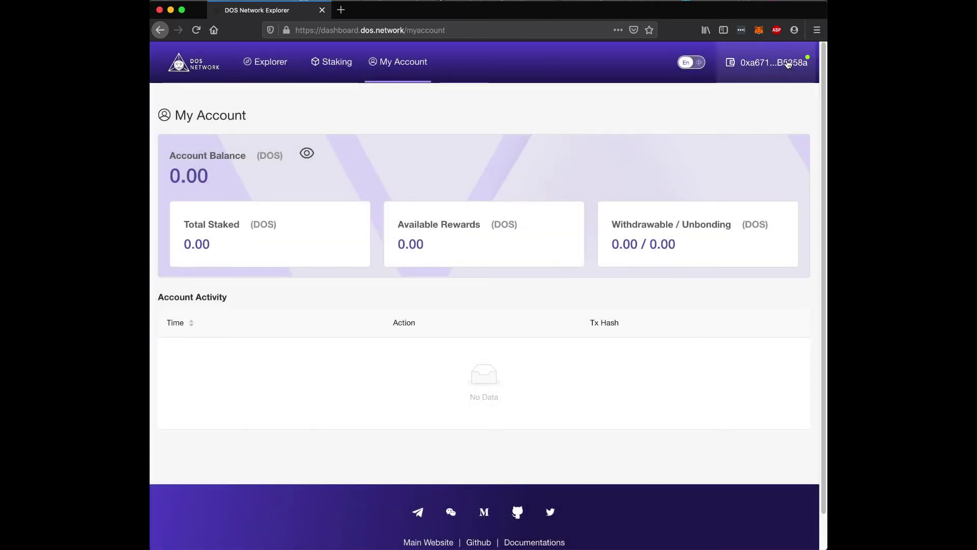
left_click(742, 62)
left_click(550, 365)
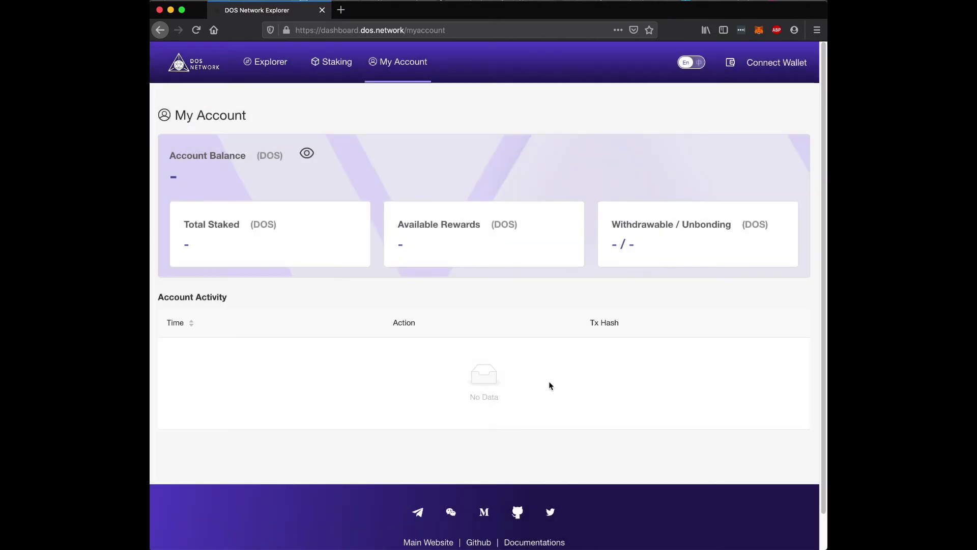
- Switch to MyCrypto and list the Ledger addresses under the Default (ETH) derivation path m/44'/60'/0'/0
key("super+Tab")
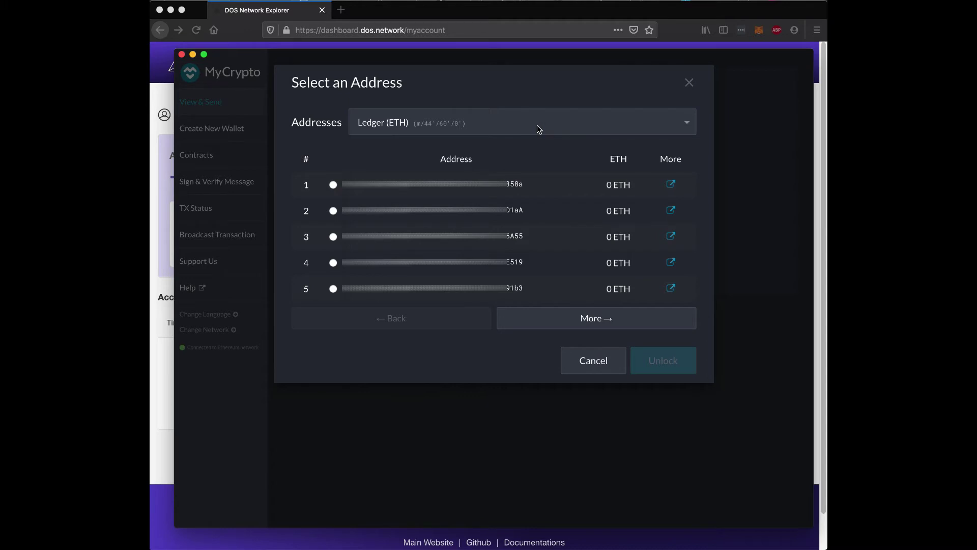
left_click(688, 126)
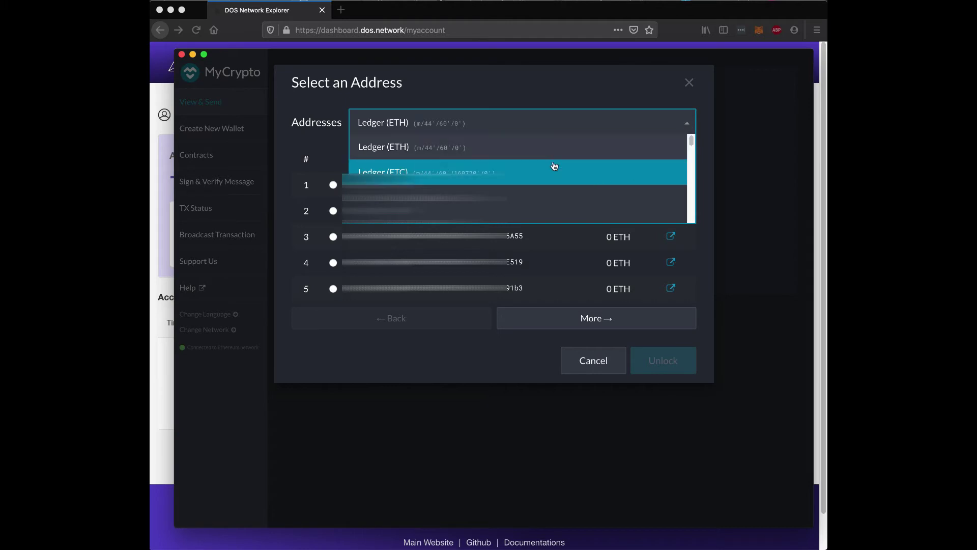
scroll(521, 172, "down", 1)
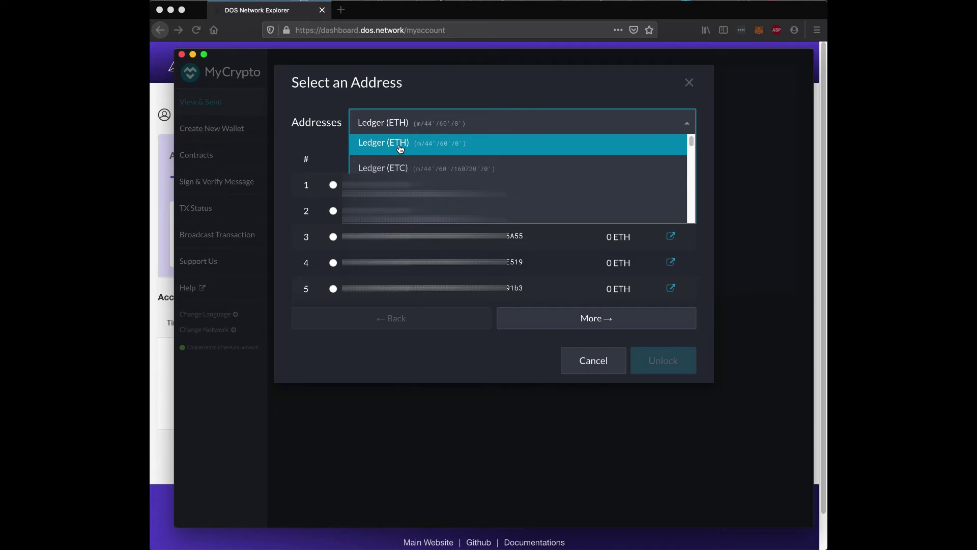
scroll(401, 149, "down", 5)
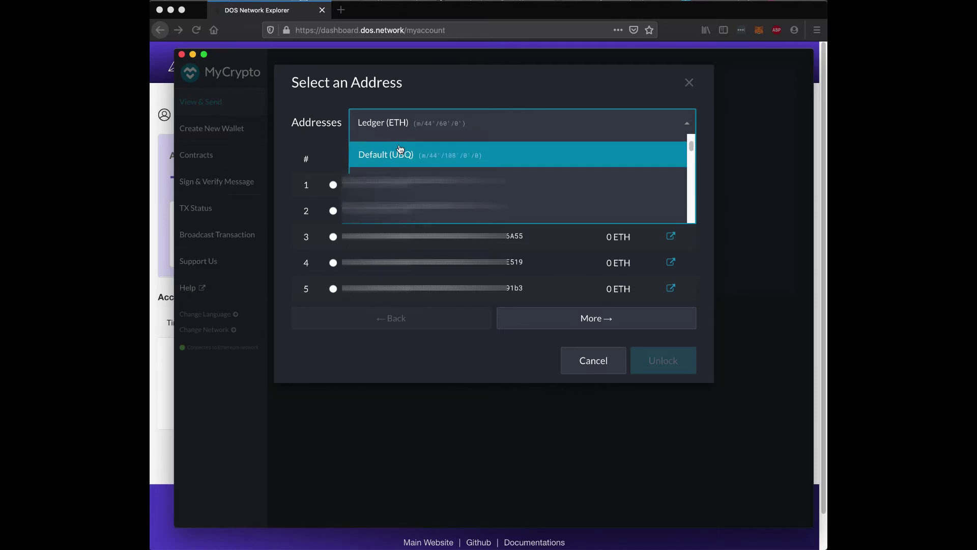
scroll(401, 148, "down", 3)
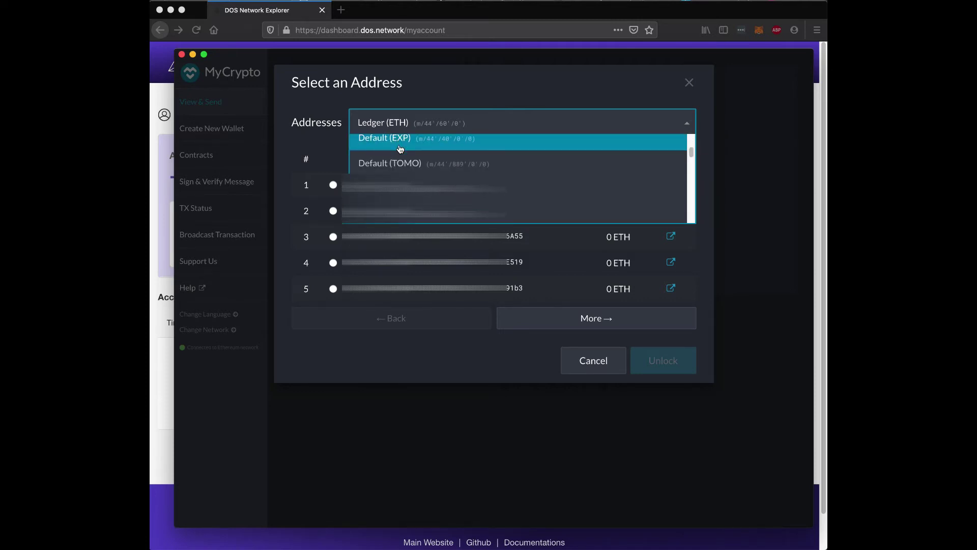
scroll(400, 148, "down", 4)
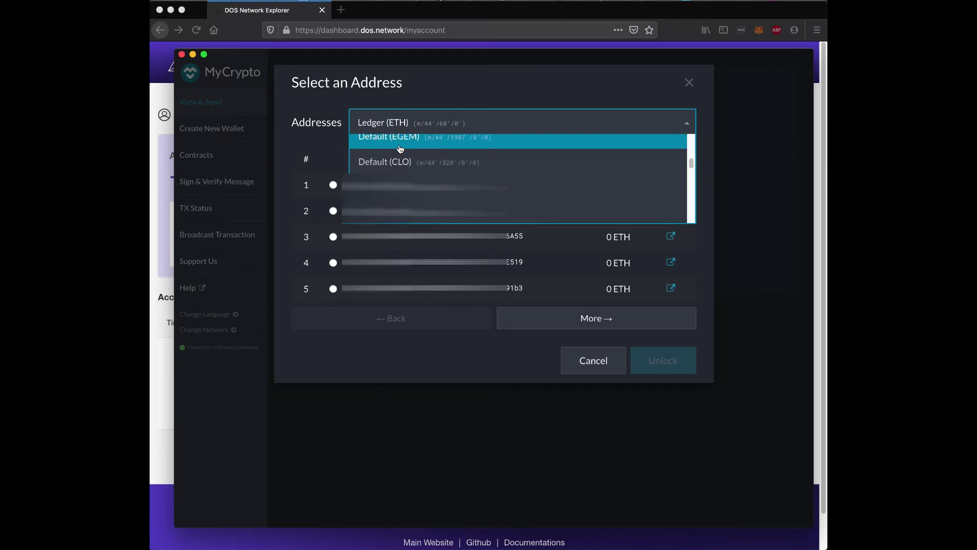
scroll(401, 148, "down", 4)
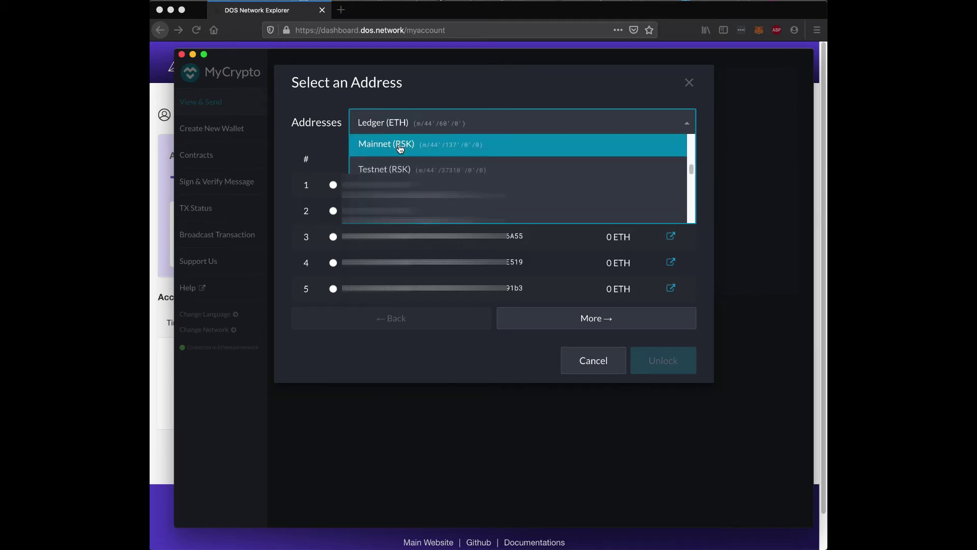
scroll(401, 148, "down", 3)
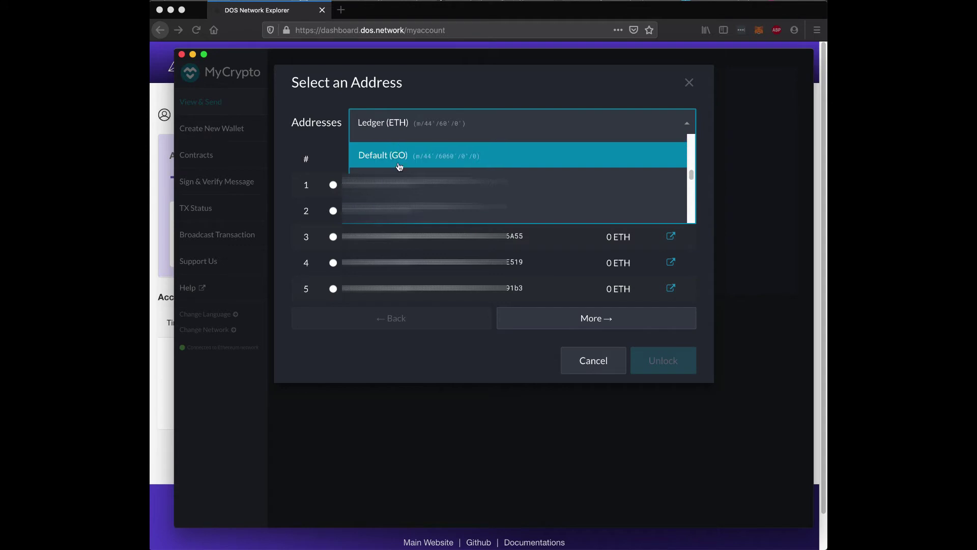
left_click(408, 205)
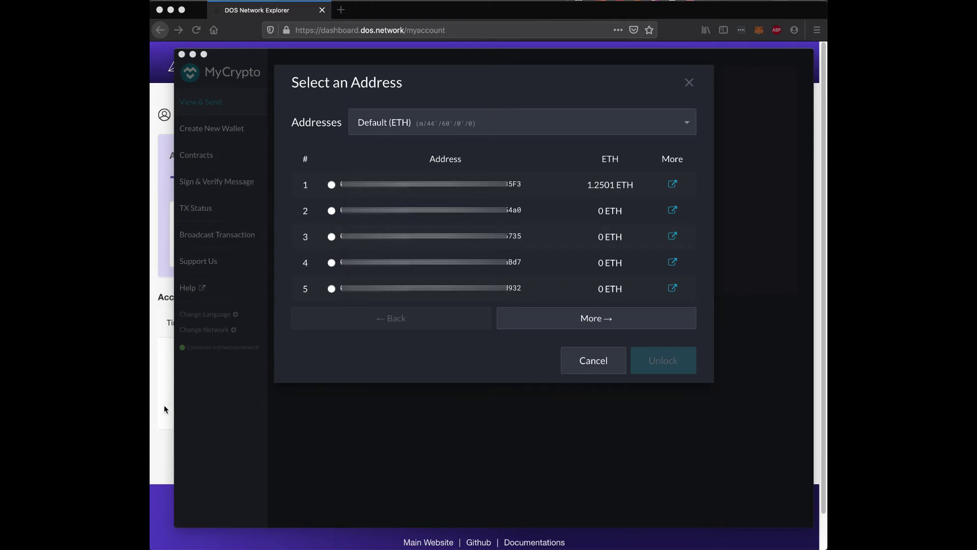
- Return to the DOS dashboard and try to connect a wallet through MetaMask with the preselected account
left_click(161, 450)
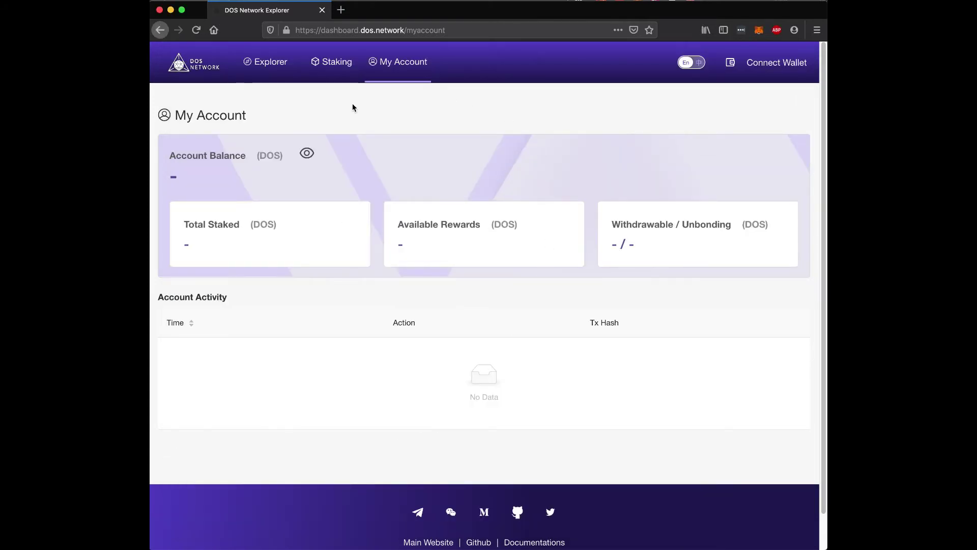
left_click(772, 62)
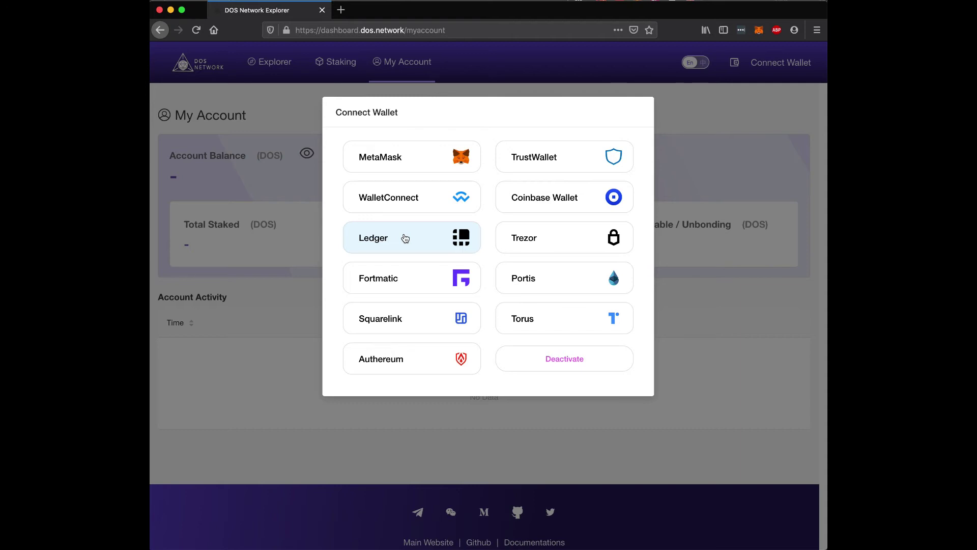
left_click(392, 162)
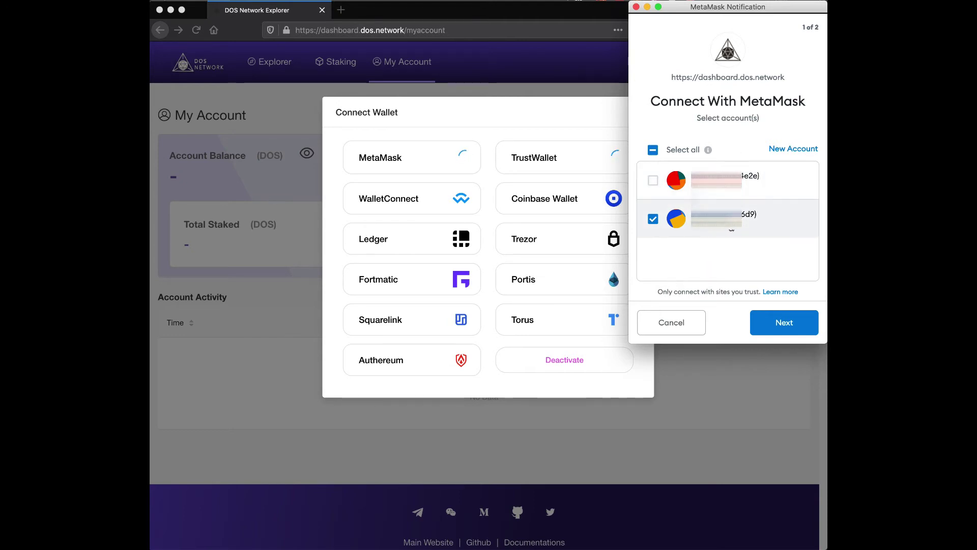
mouse_move(733, 232)
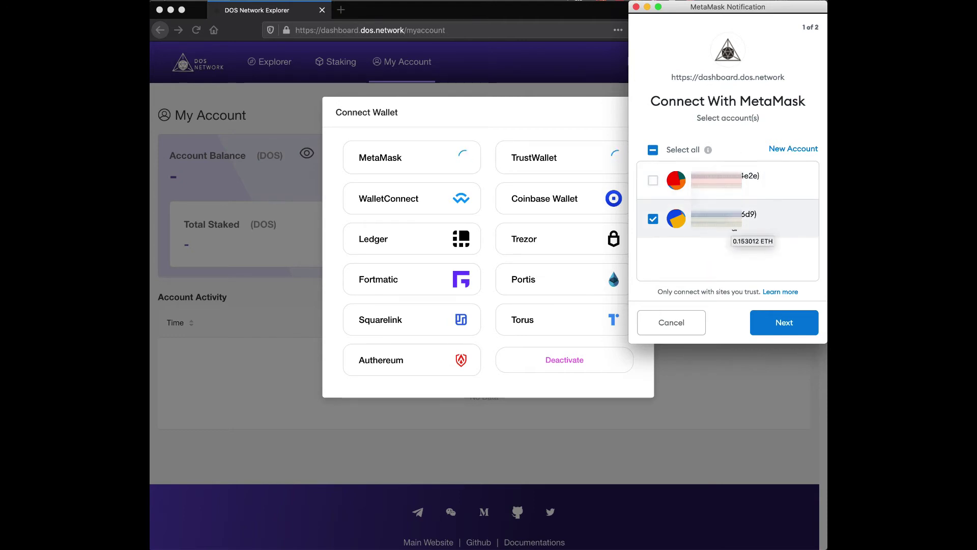
left_click(671, 322)
left_click(571, 363)
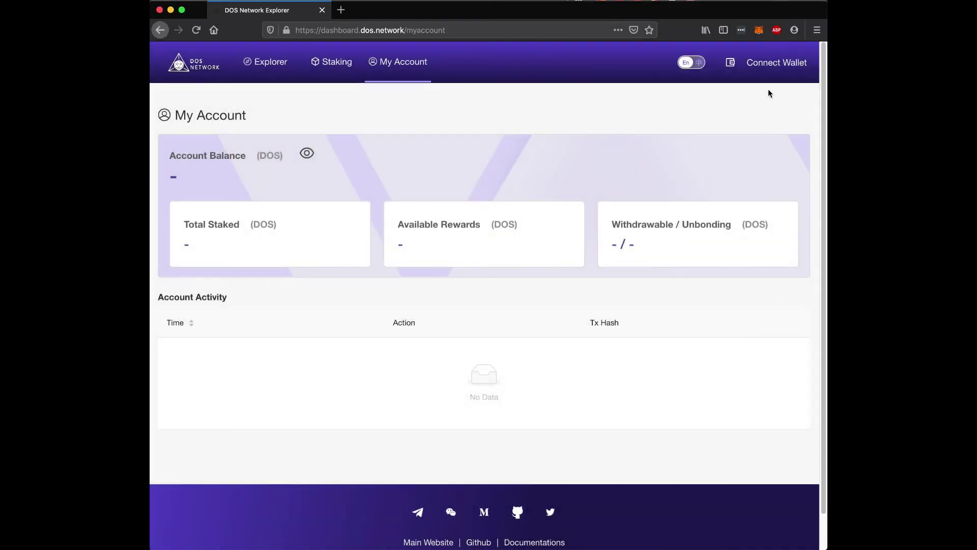
- Connect the Ledger hardware wallet in MetaMask and unlock its first account on the Ledger Live path
left_click(759, 30)
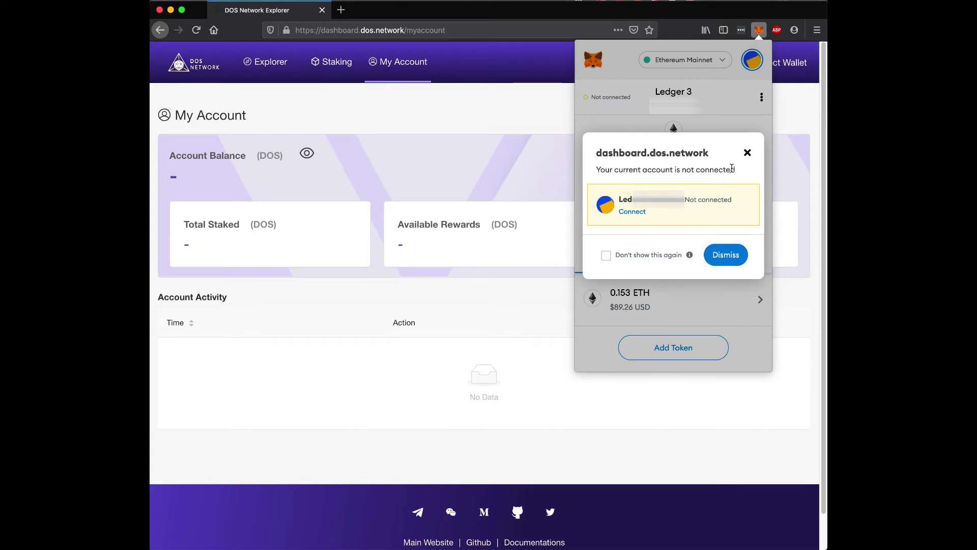
left_click(747, 153)
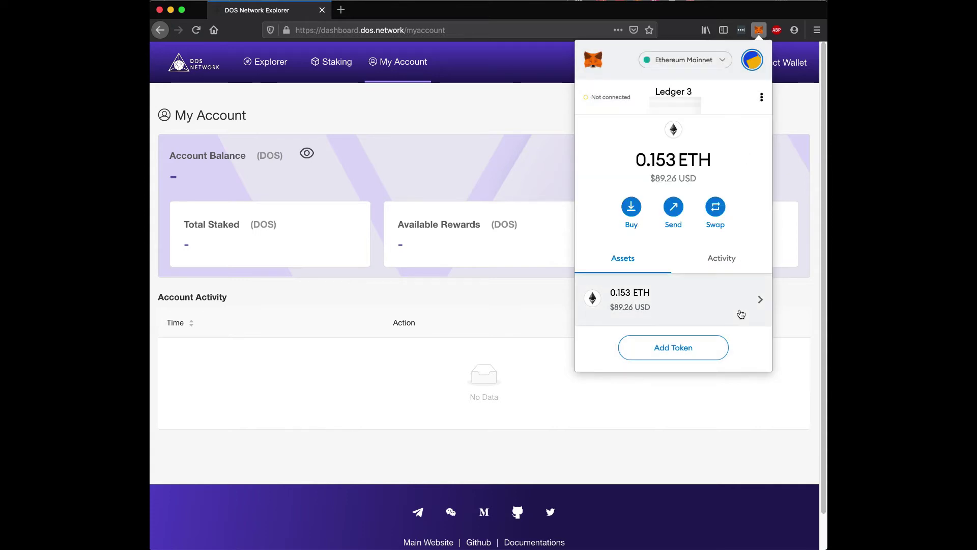
left_click(753, 60)
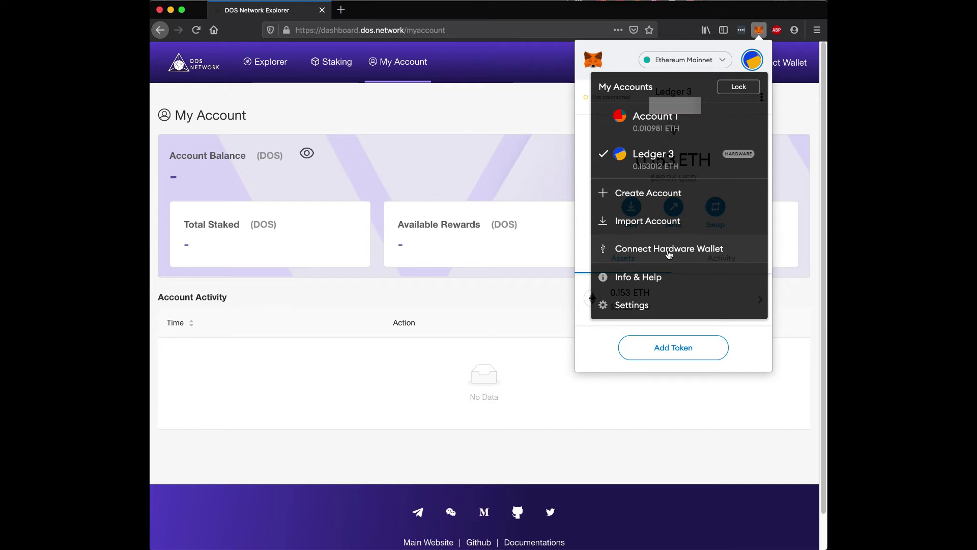
left_click(659, 253)
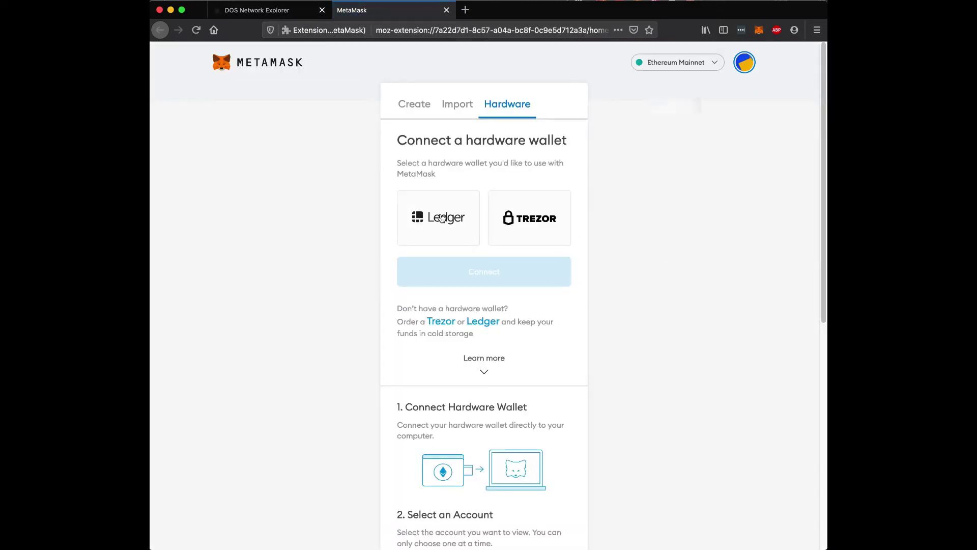
left_click(442, 218)
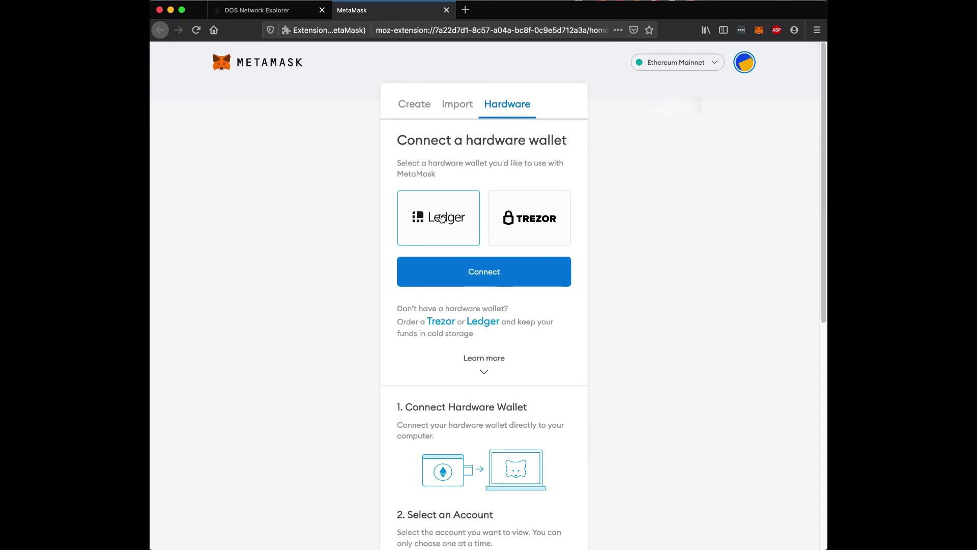
left_click(492, 274)
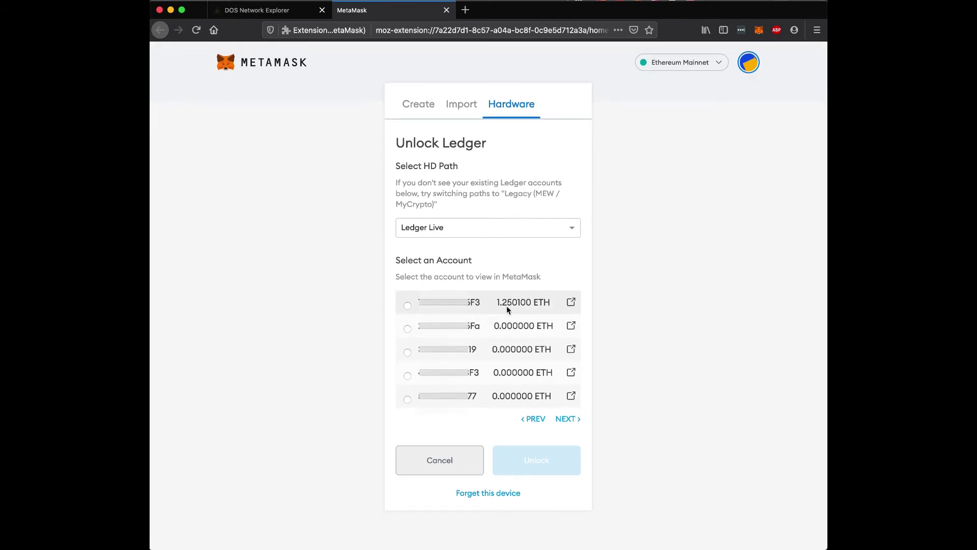
left_click(408, 305)
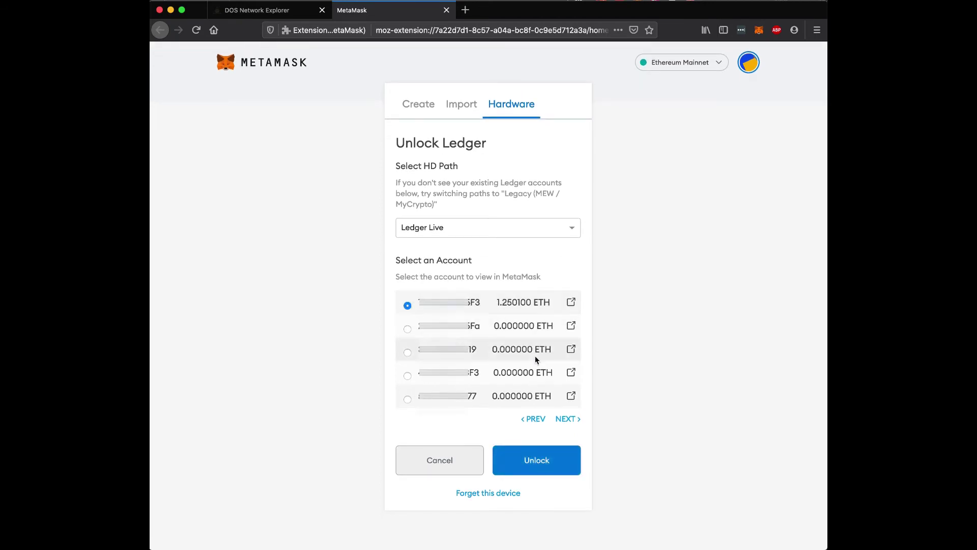
left_click(543, 461)
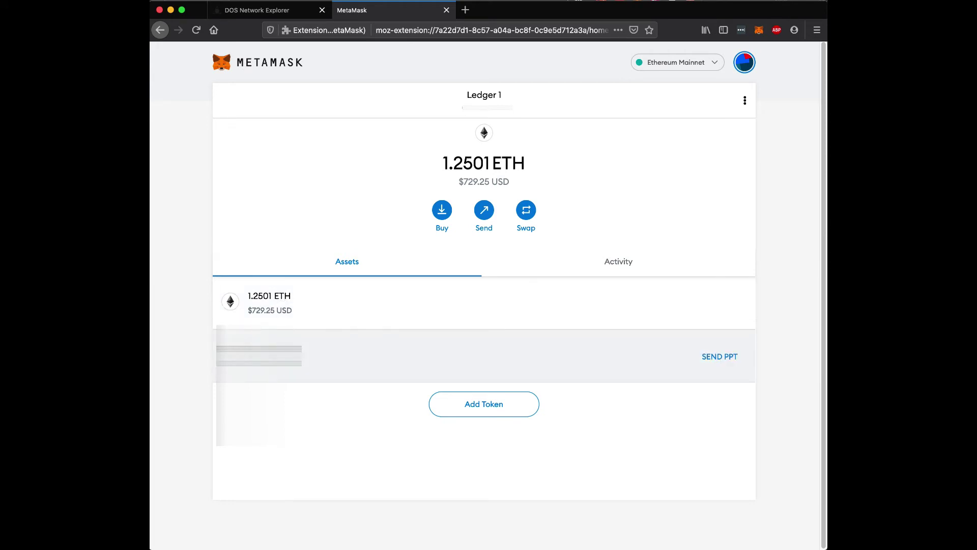
- Open MetaMask's Add Tokens page and load the copied CoinMarketCap link for DOS Network in a new browser tab
left_click(490, 407)
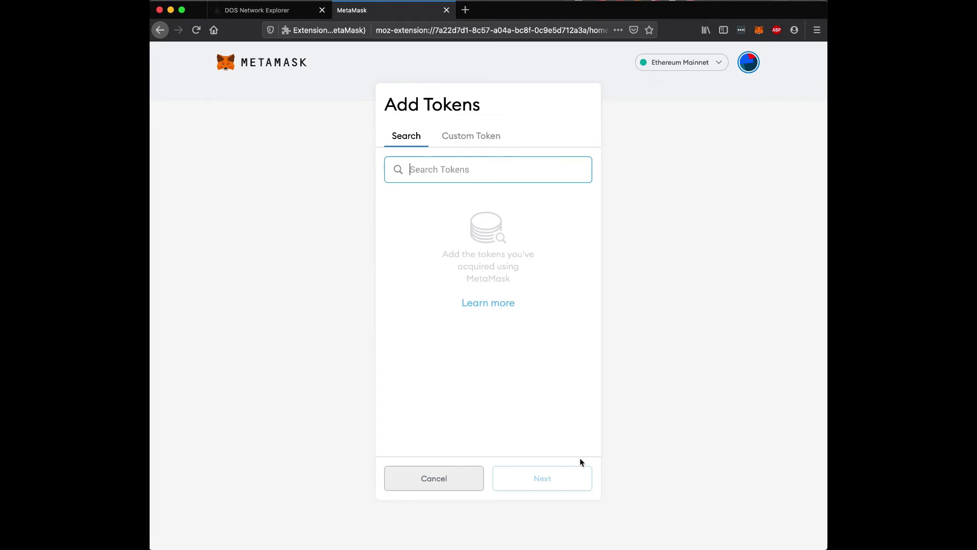
key("super+Tab")
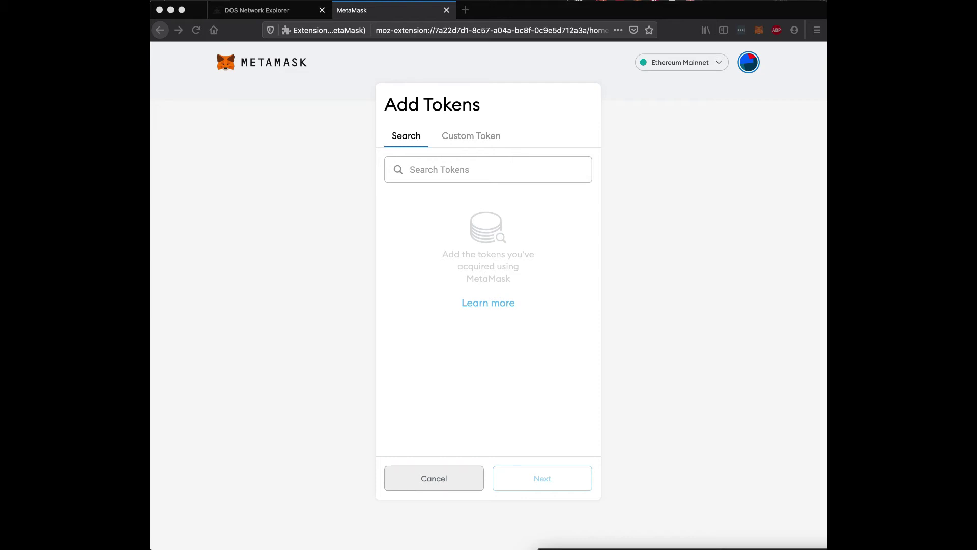
right_click(711, 549)
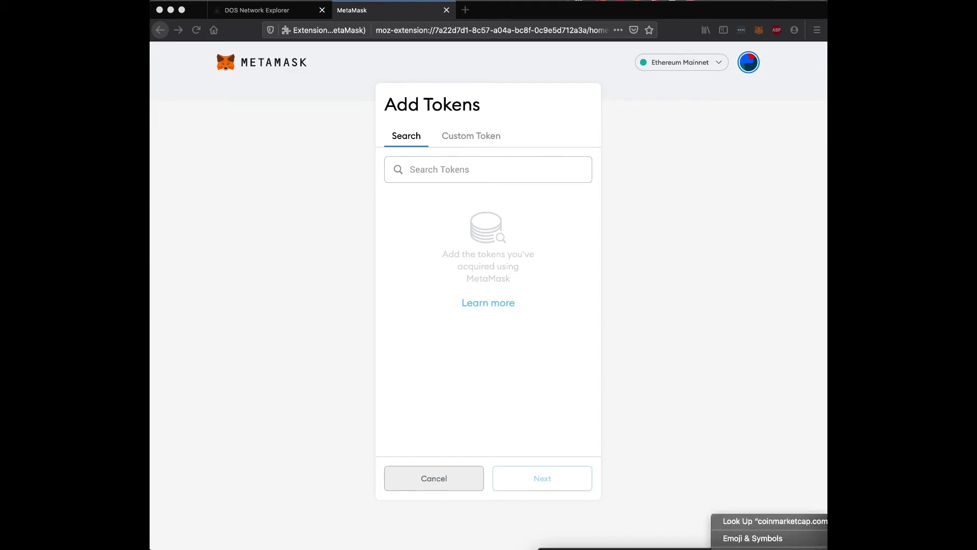
left_click(733, 549)
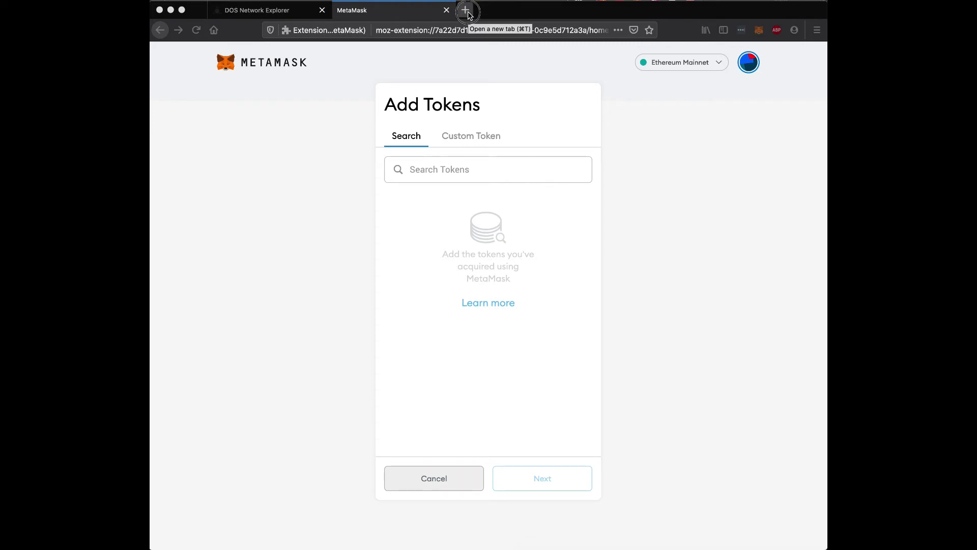
left_click(466, 10)
right_click(471, 25)
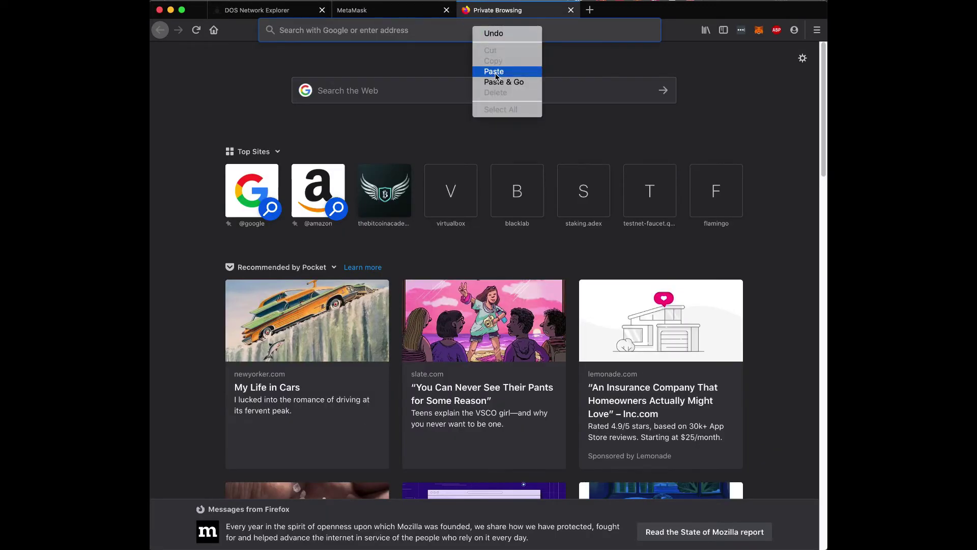
left_click(493, 72)
key("Return")
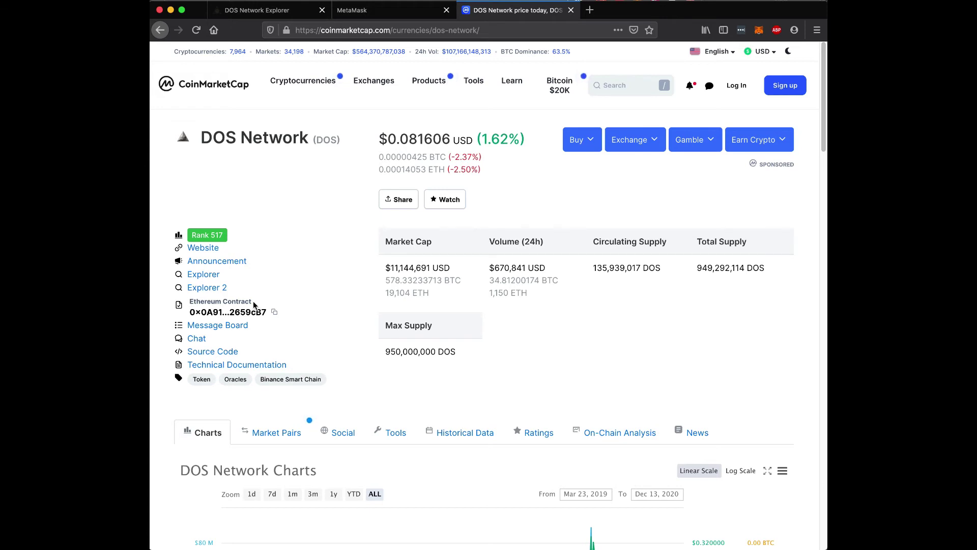
- Copy the DOS contract address from CoinMarketCap, add it to MetaMask as a custom token and reload the wallet page
left_click(274, 312)
left_click(408, 11)
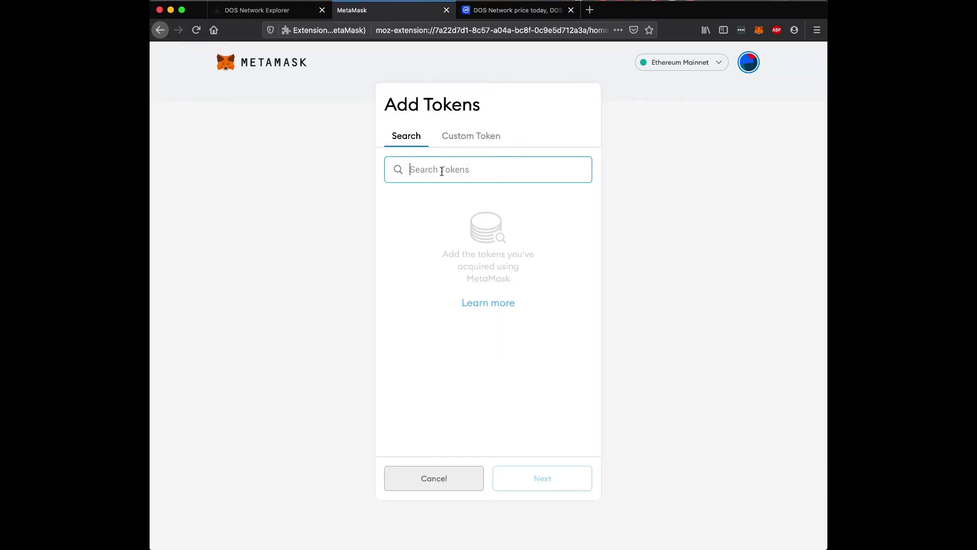
type("dos")
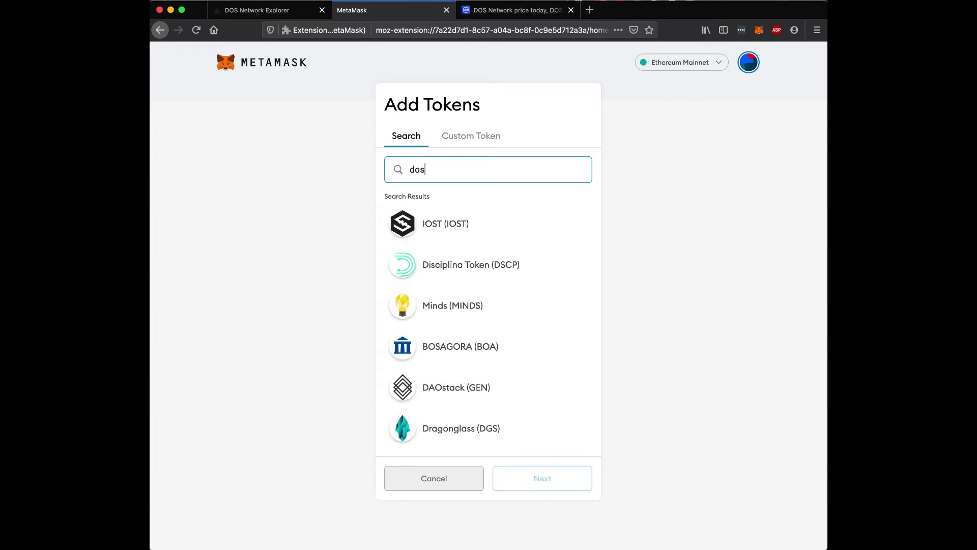
left_click(473, 139)
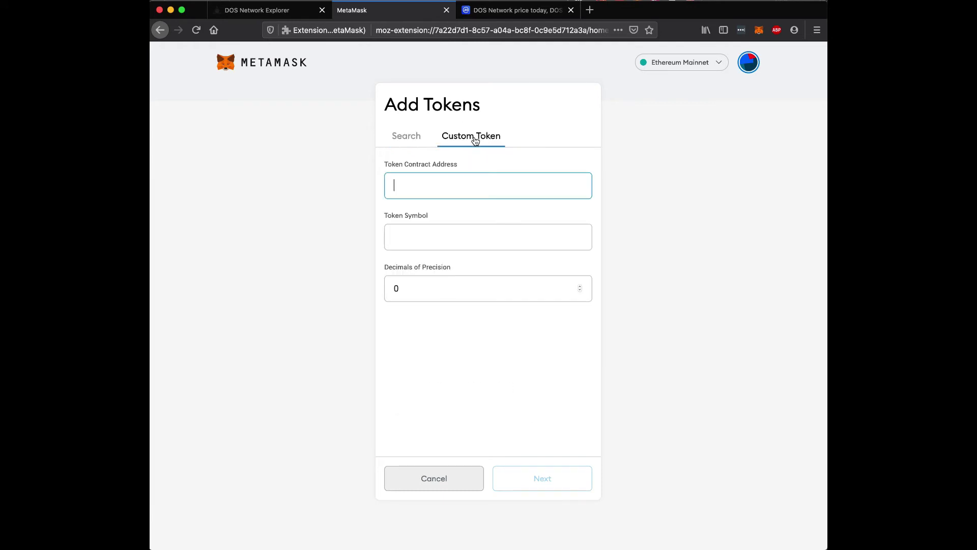
right_click(428, 188)
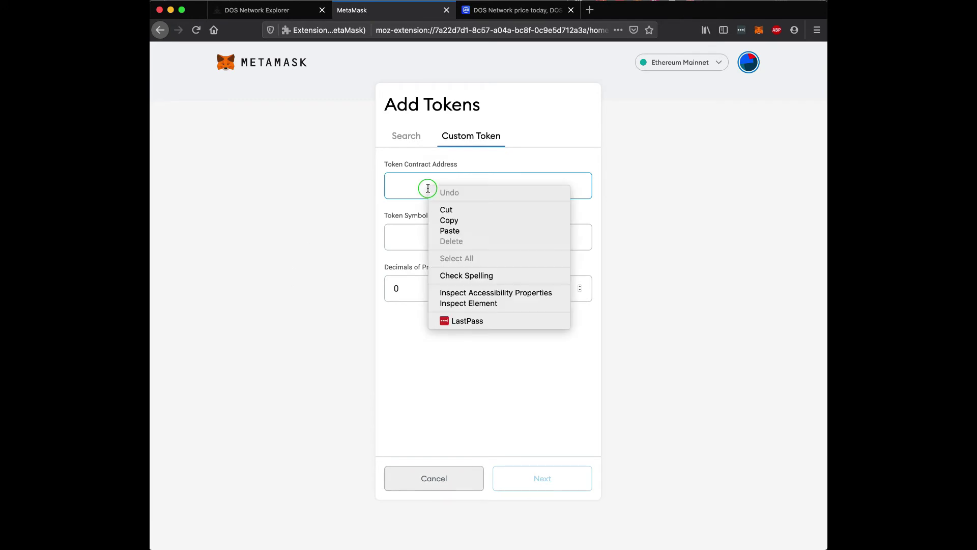
left_click(454, 231)
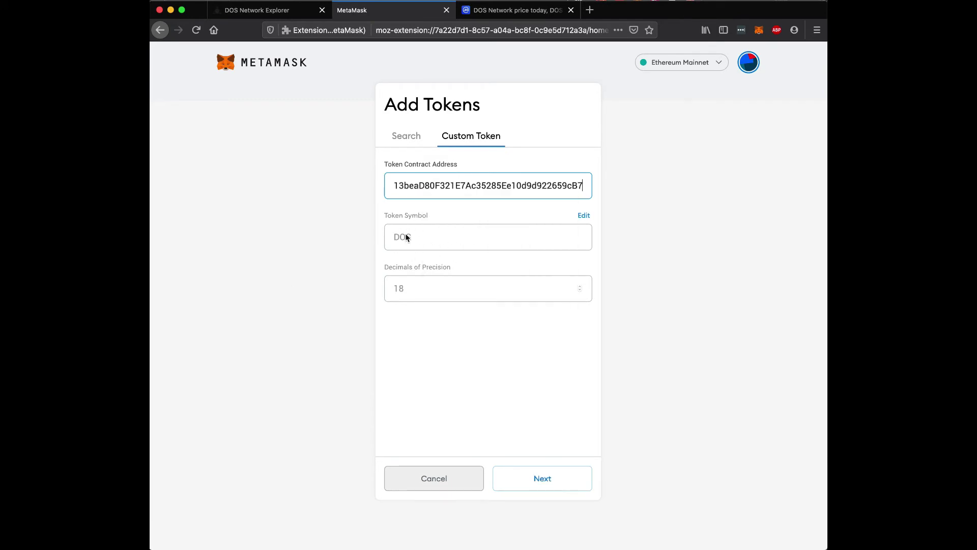
left_click(543, 482)
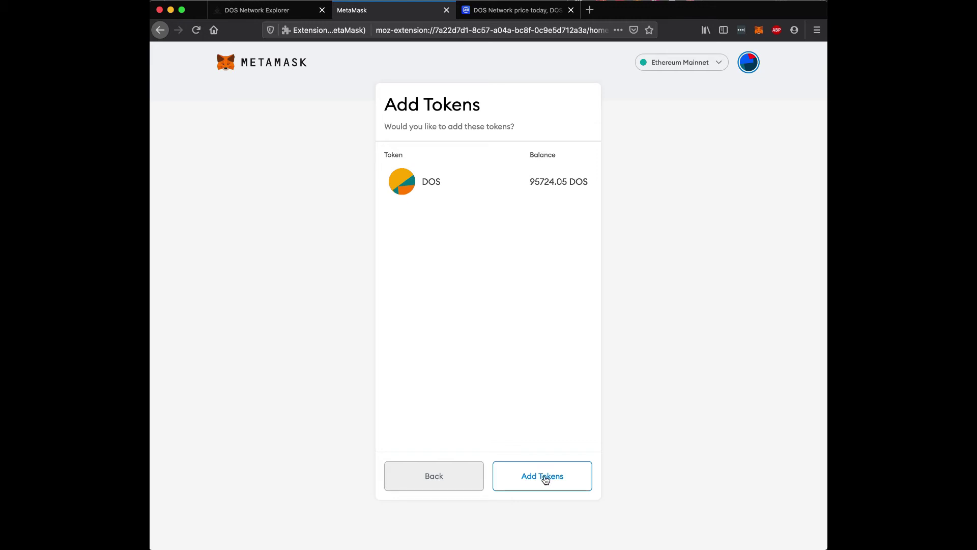
left_click(546, 479)
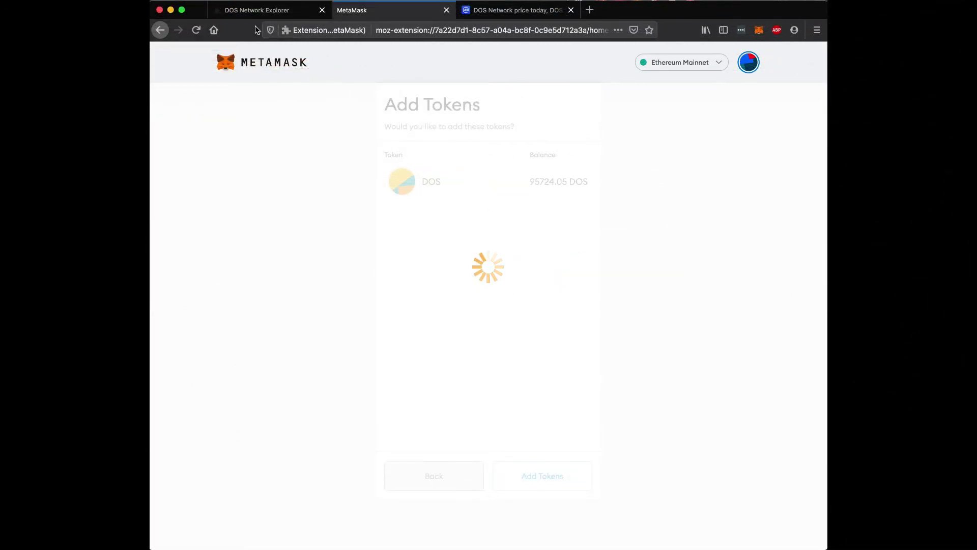
left_click(195, 31)
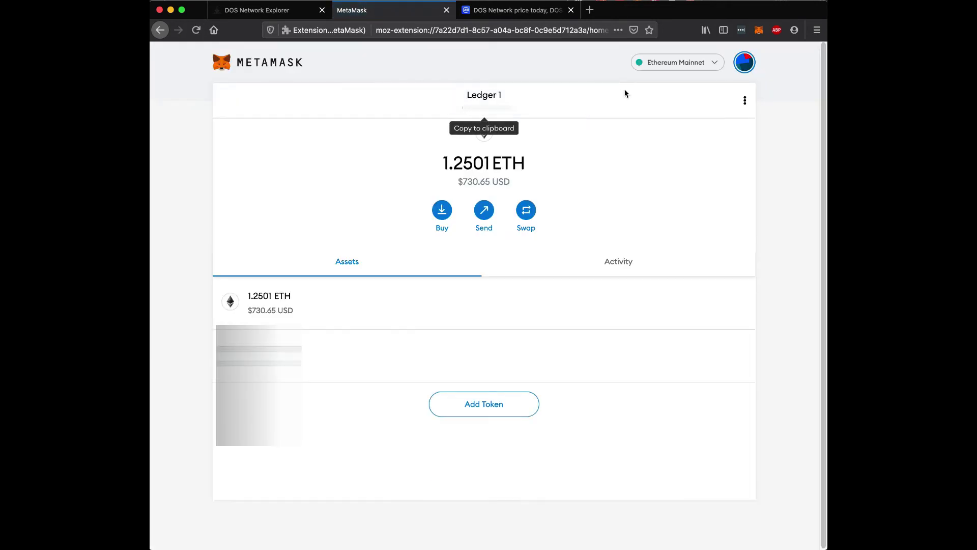
- Examine the Ledger 1 account's ETH and token balances in the MetaMask extension
left_click(758, 31)
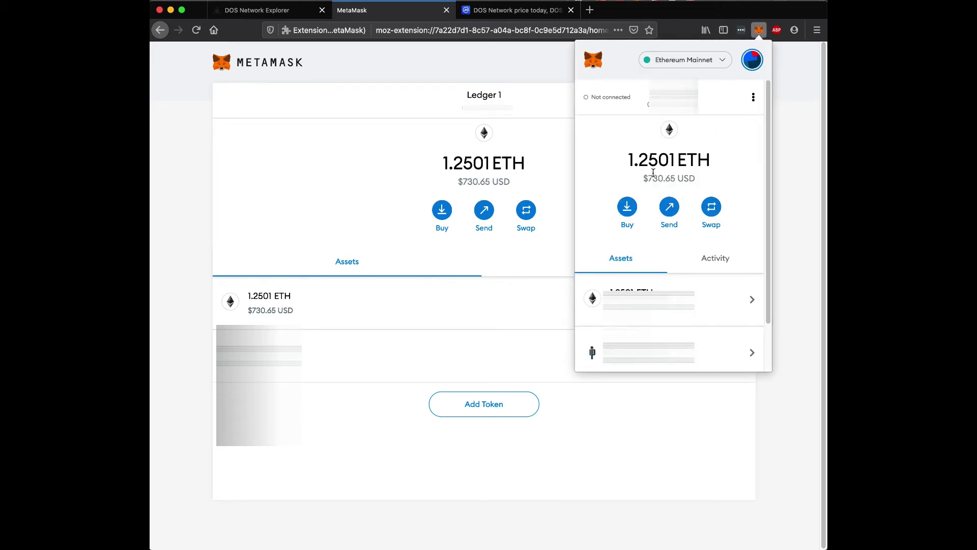
left_click_drag(769, 312, 768, 381)
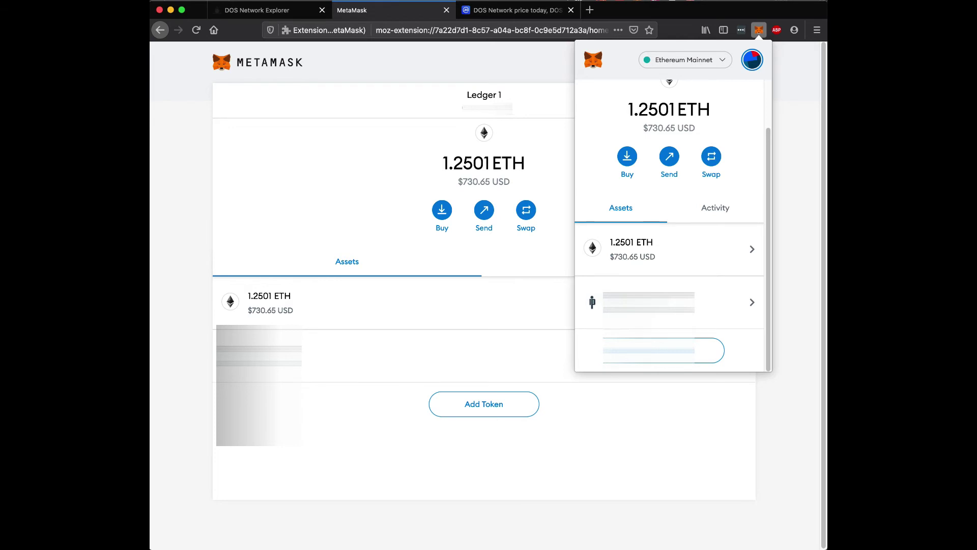
key("super+Tab")
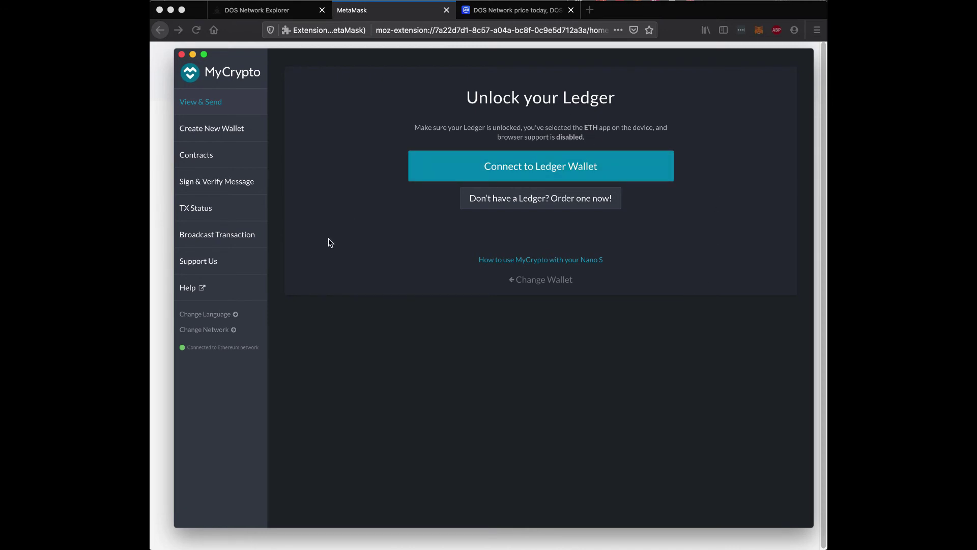
left_click(165, 315)
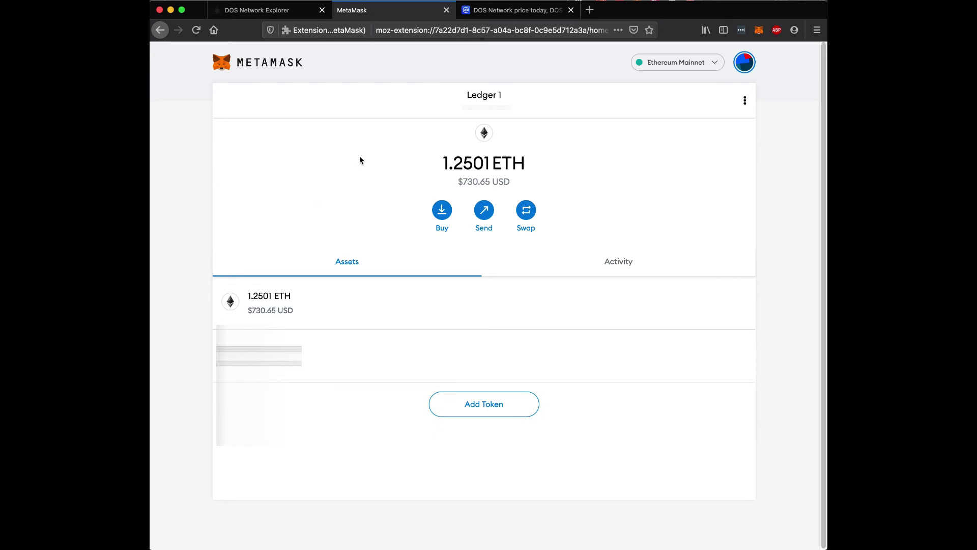
- Return to the DOS dashboard and check in MetaMask whether the Ledger 1 account is connected to the site
left_click(270, 11)
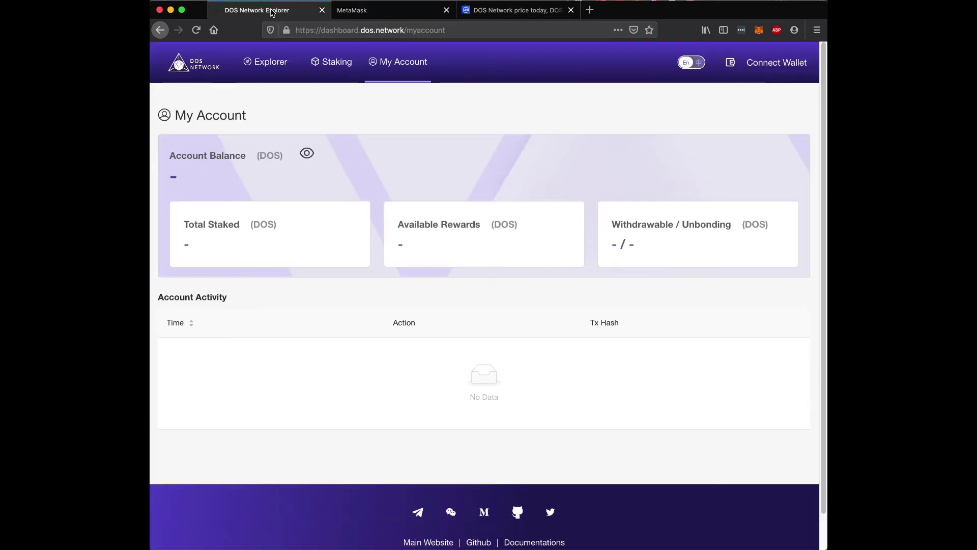
left_click(773, 67)
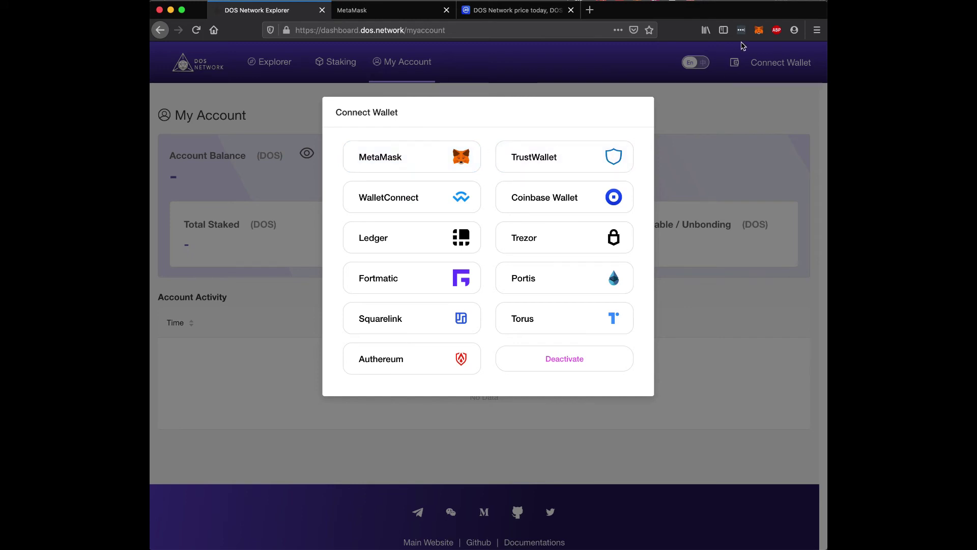
left_click(760, 30)
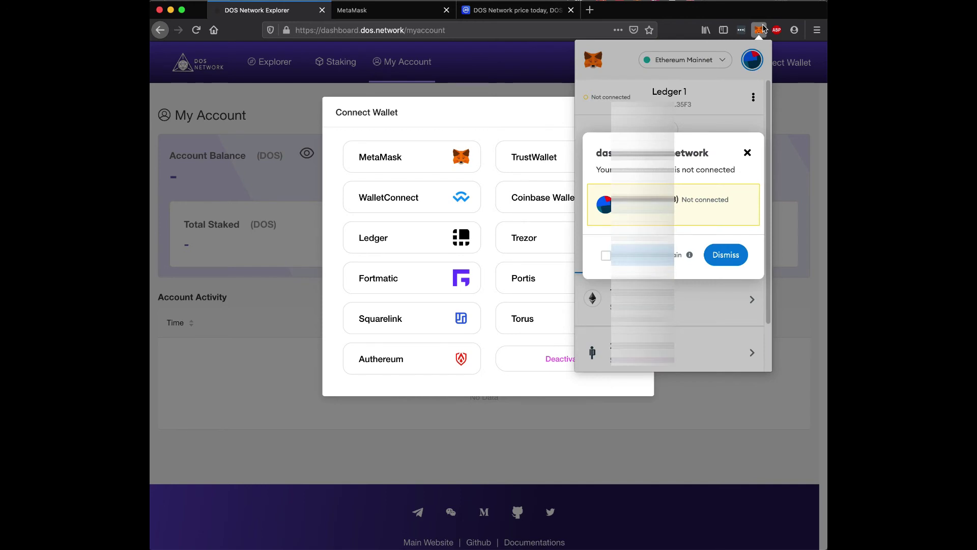
left_click(748, 153)
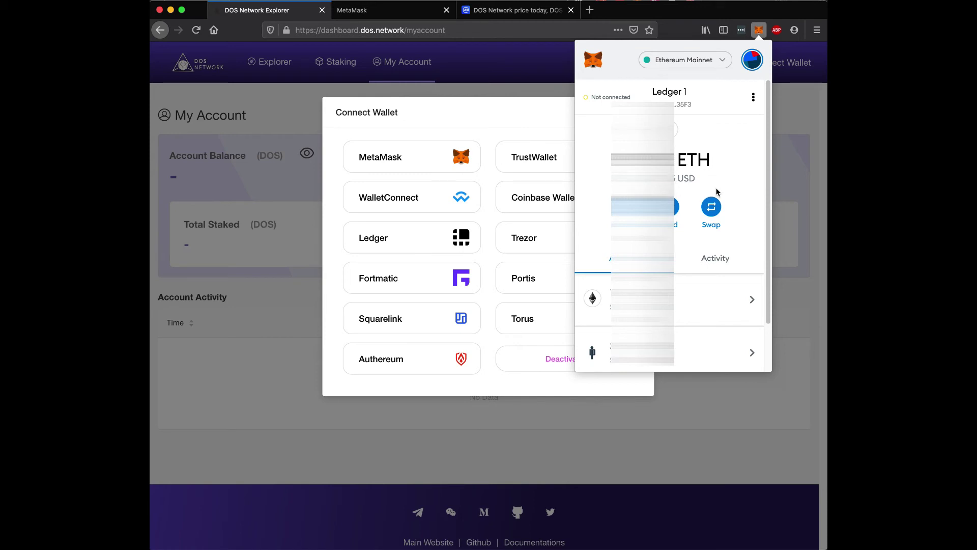
mouse_move(702, 177)
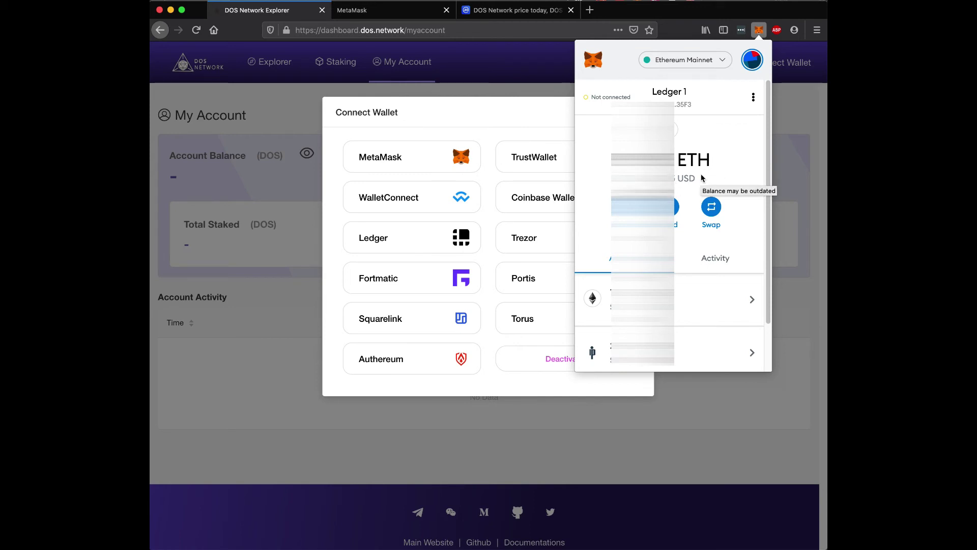
left_click(390, 441)
left_click(391, 426)
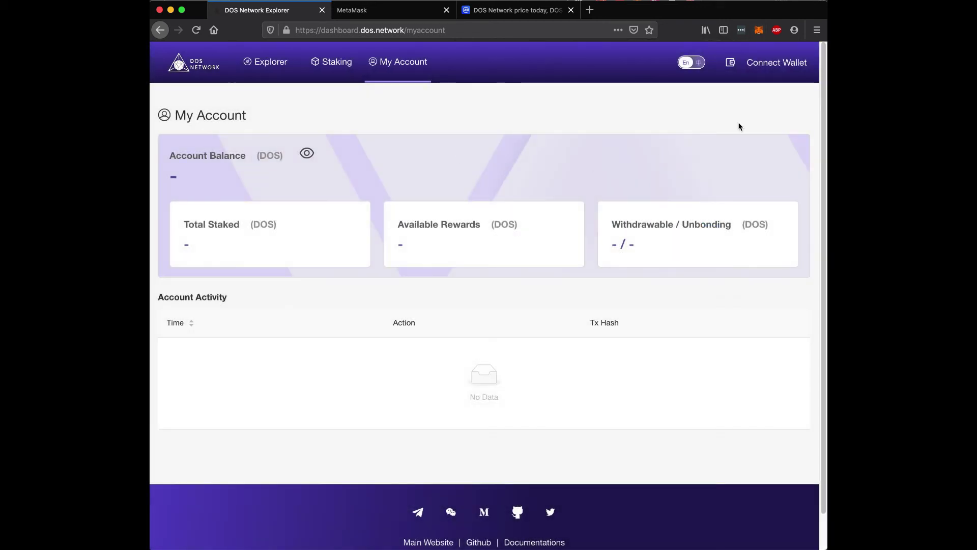
- Connect the Ledger 1 account to the DOS dashboard through MetaMask and close the wallet selection
left_click(766, 62)
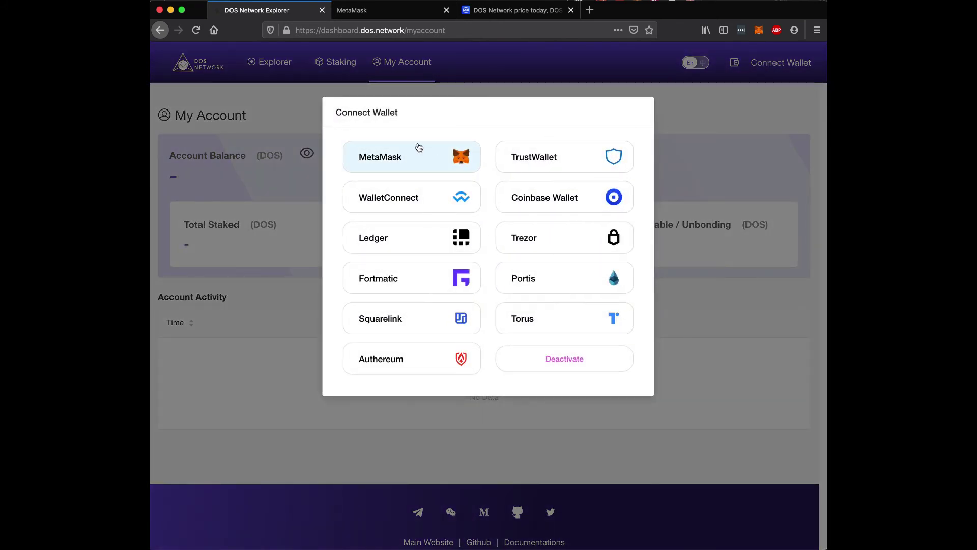
left_click(393, 159)
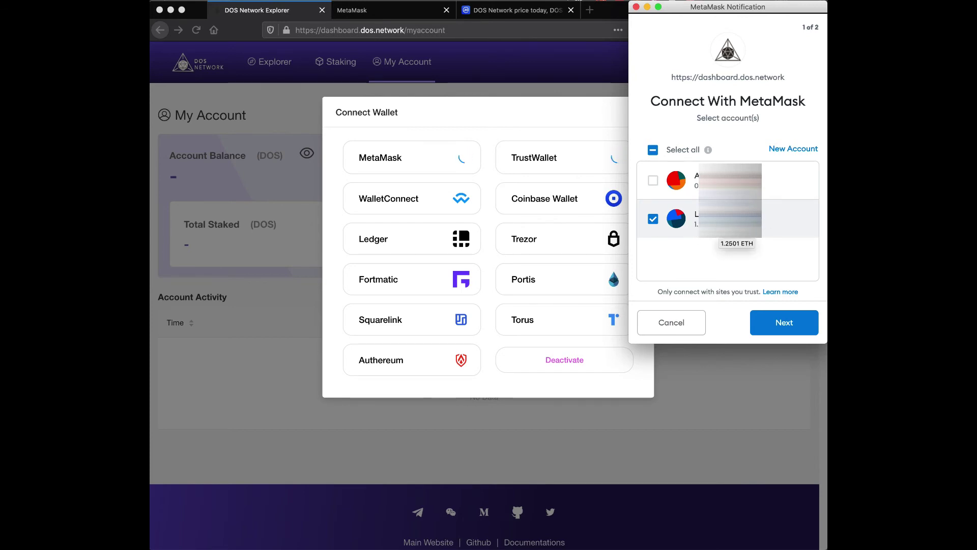
left_click(785, 326)
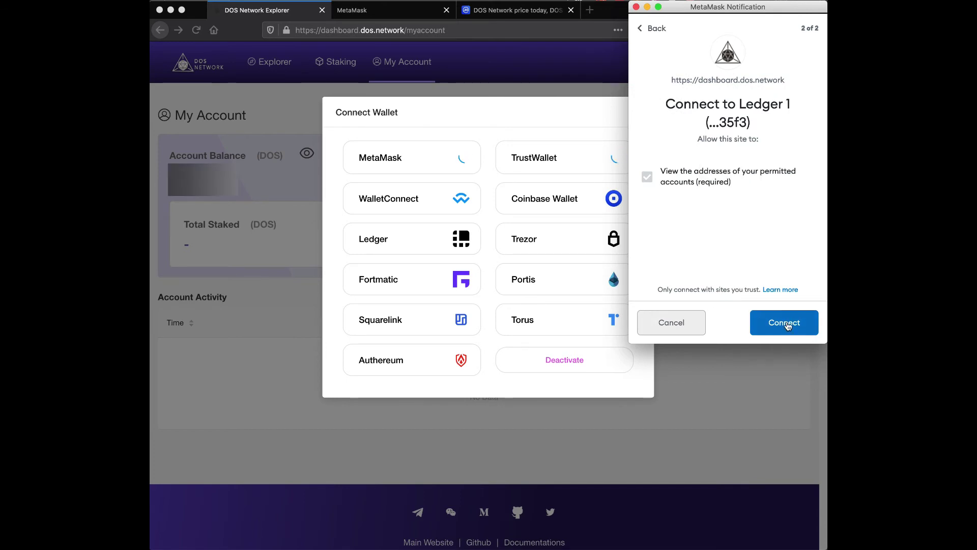
left_click(787, 326)
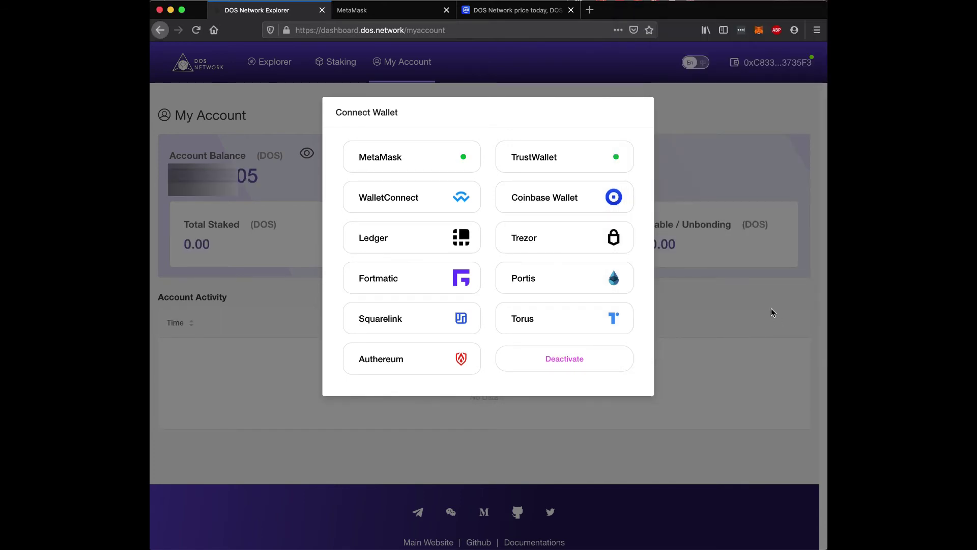
left_click(730, 367)
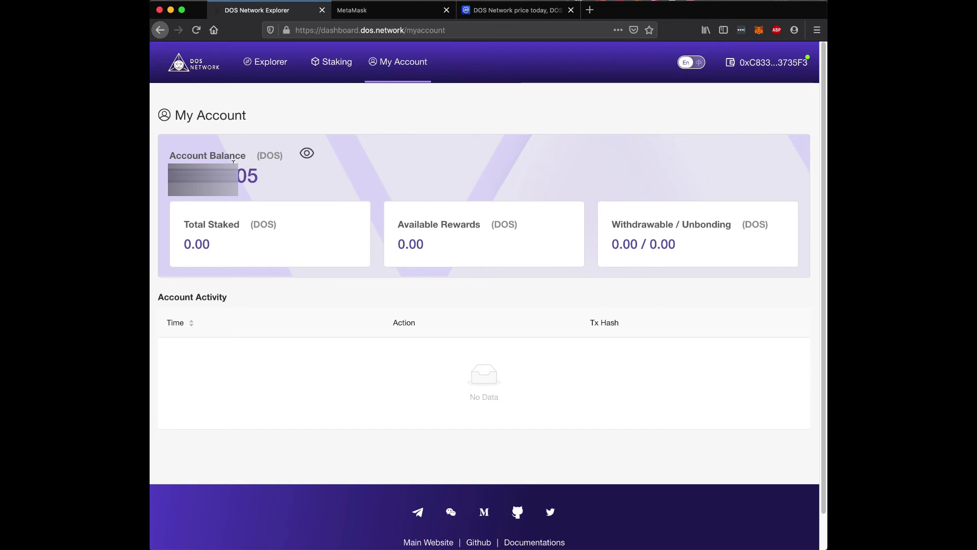
- Sort the staking nodes by self-staked amount in descending order and fill in the maximum delegation for Huobi Pool
left_click(330, 71)
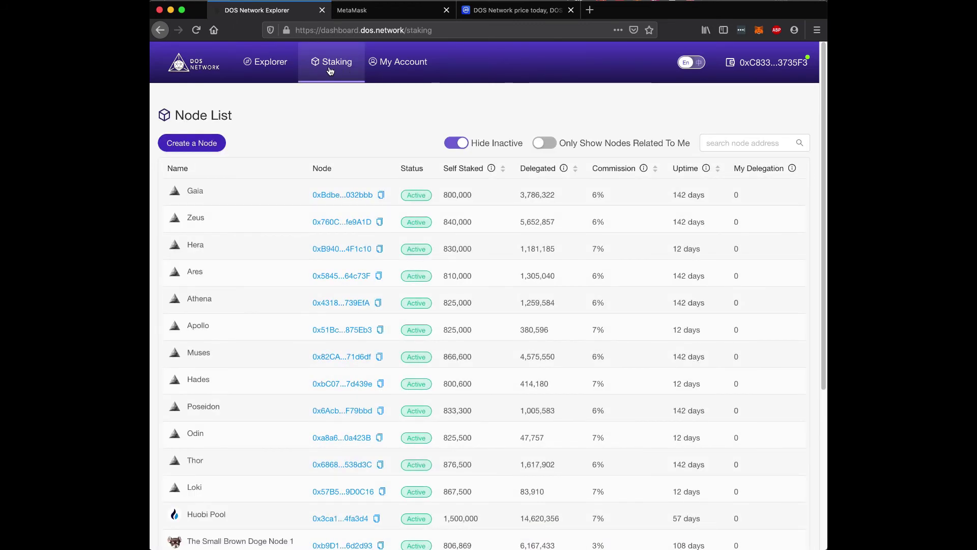
left_click(477, 173)
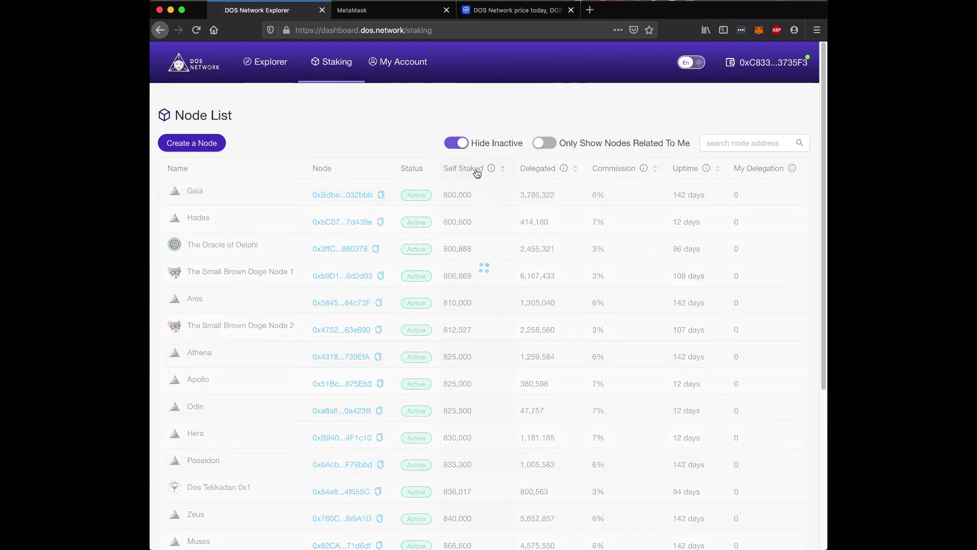
left_click(477, 172)
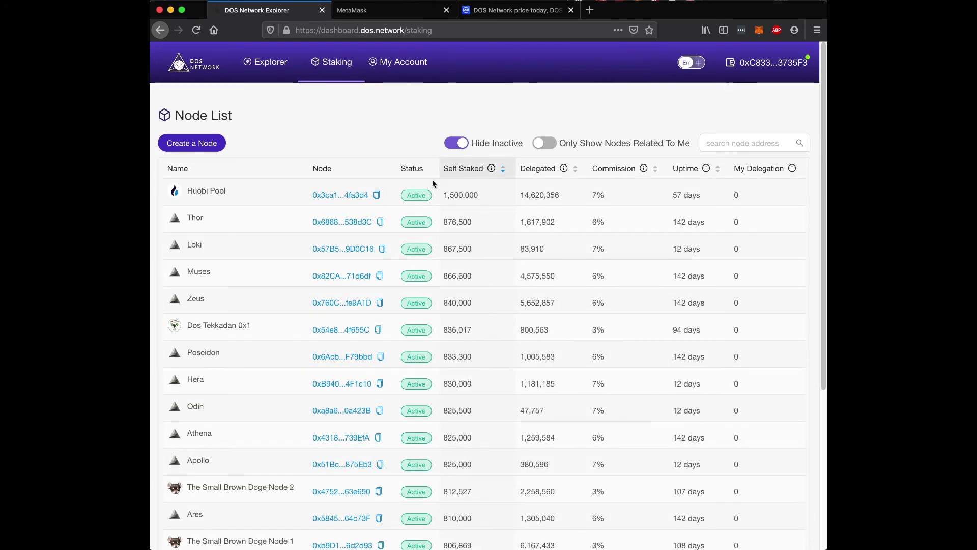
left_click(332, 202)
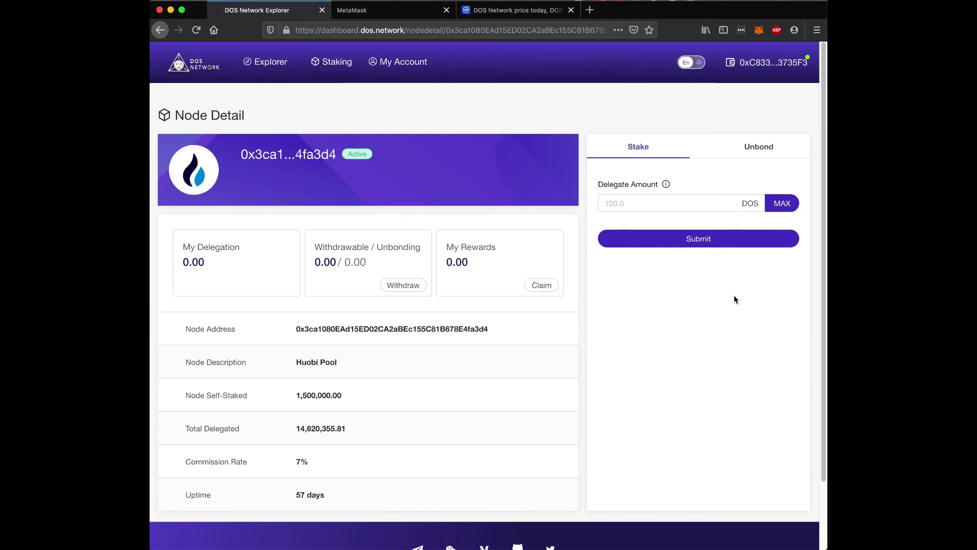
left_click(782, 205)
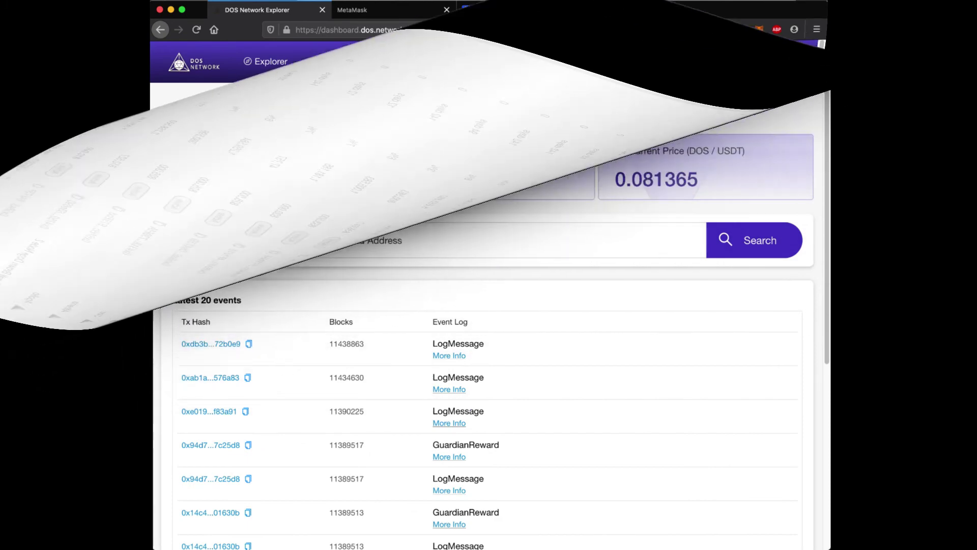
- List the staking nodes again with the highest self-staked amount first and open Huobi Pool's node details
left_click(332, 64)
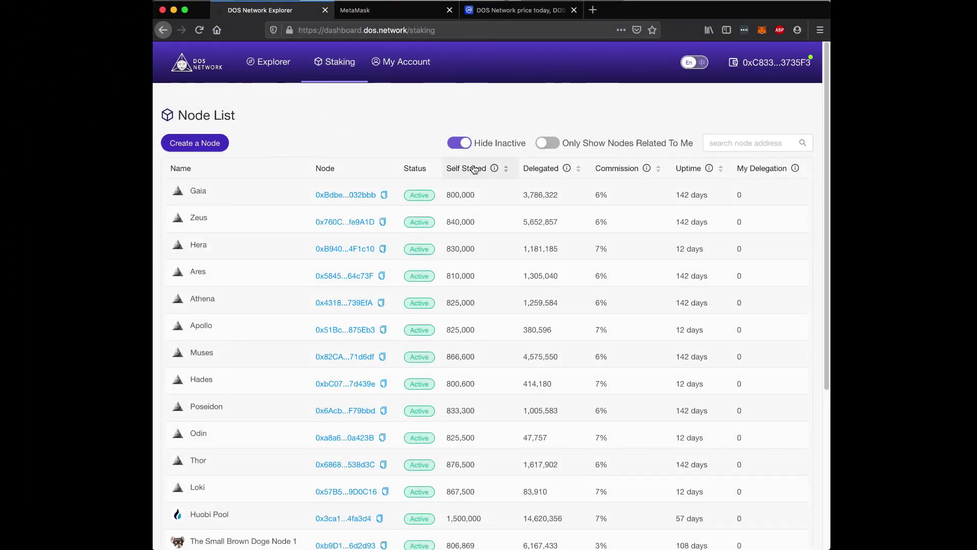
left_click(470, 171)
left_click(470, 171)
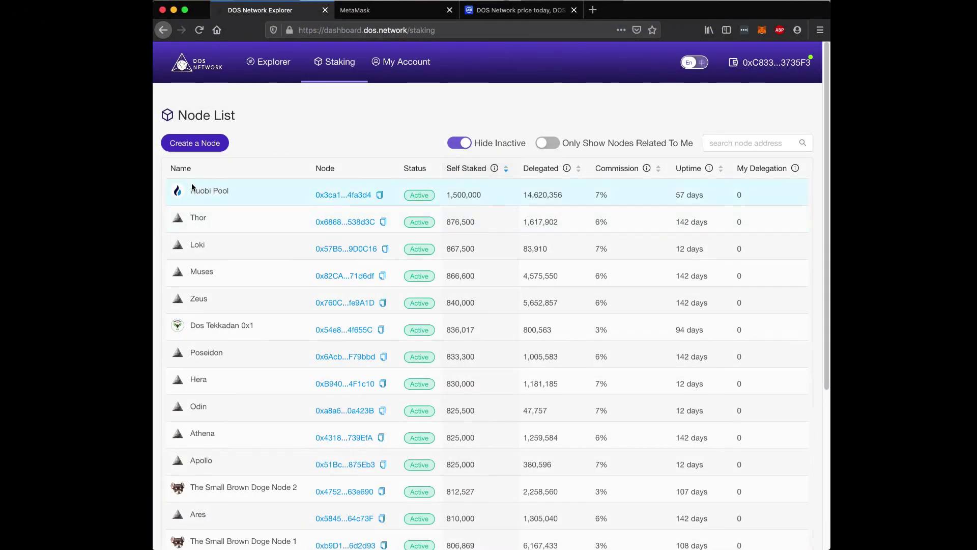
left_click(345, 197)
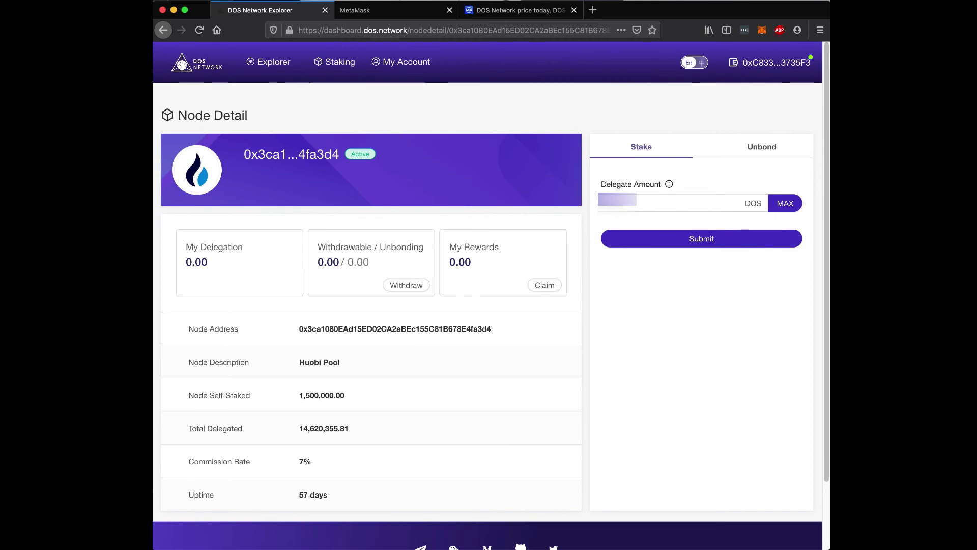
- Submit the maximum DOS delegation for Huobi Pool and confirm the token approval in MetaMask with the Ledger 1 account
left_click(784, 205)
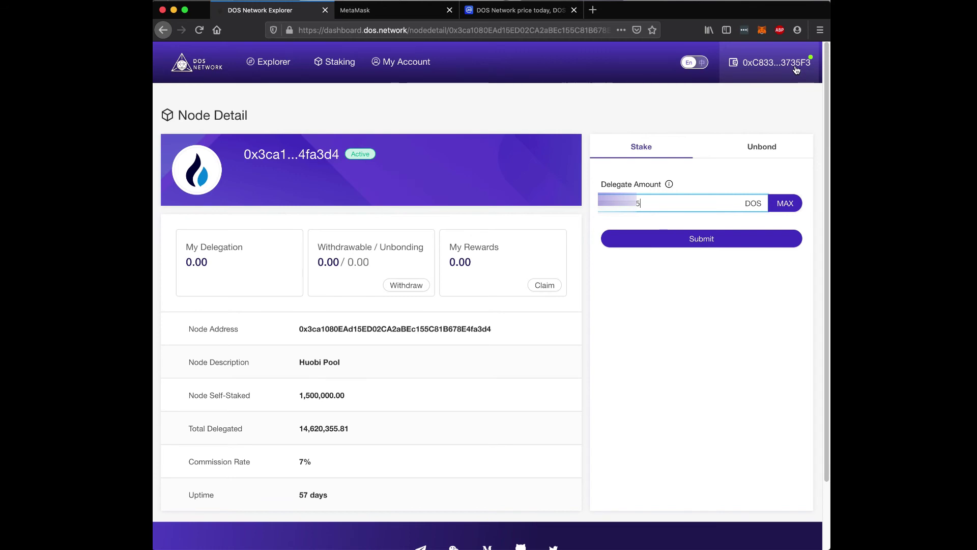
left_click(711, 240)
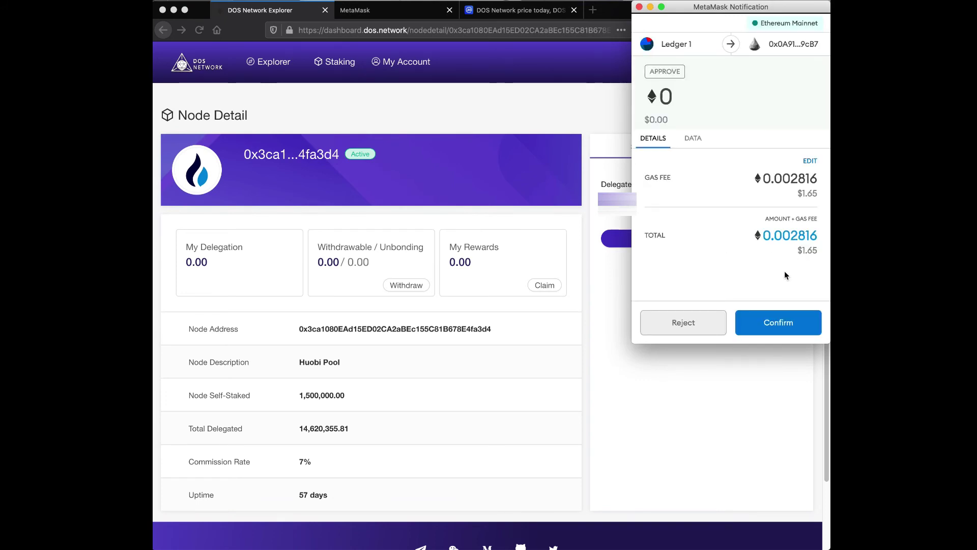
left_click(780, 331)
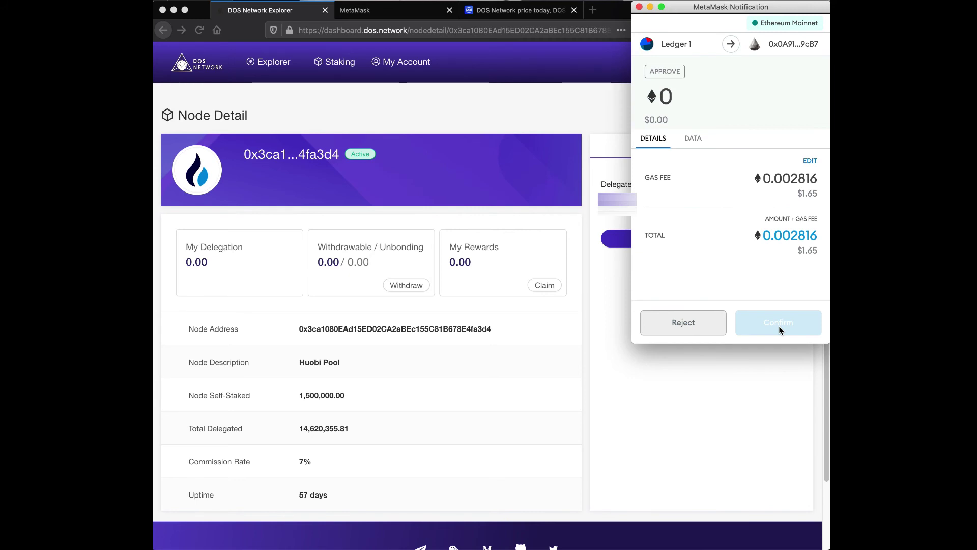
left_click(640, 7)
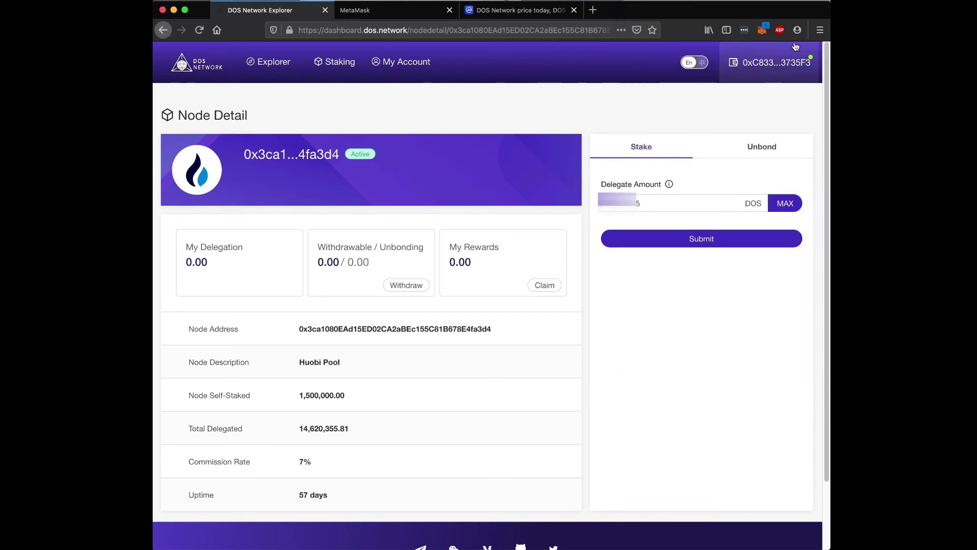
left_click(763, 30)
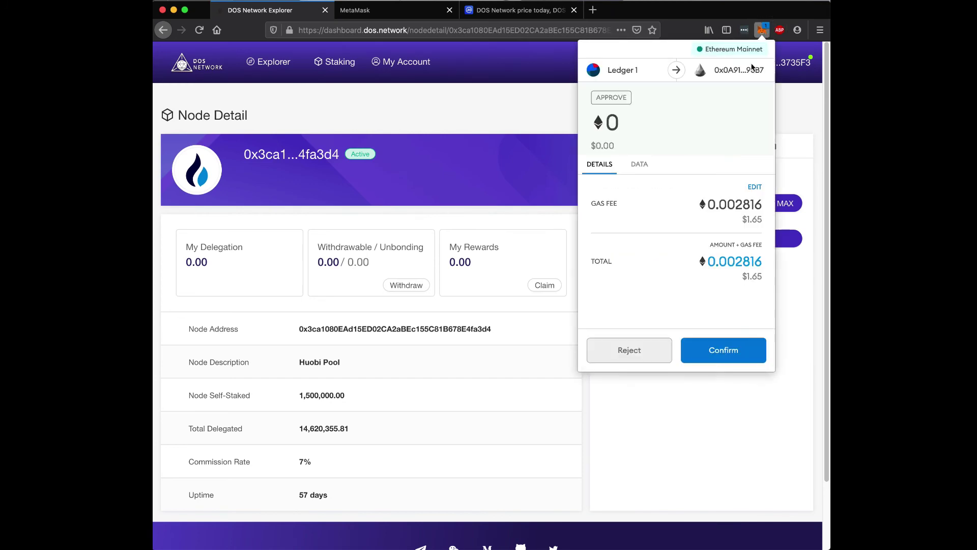
left_click(726, 350)
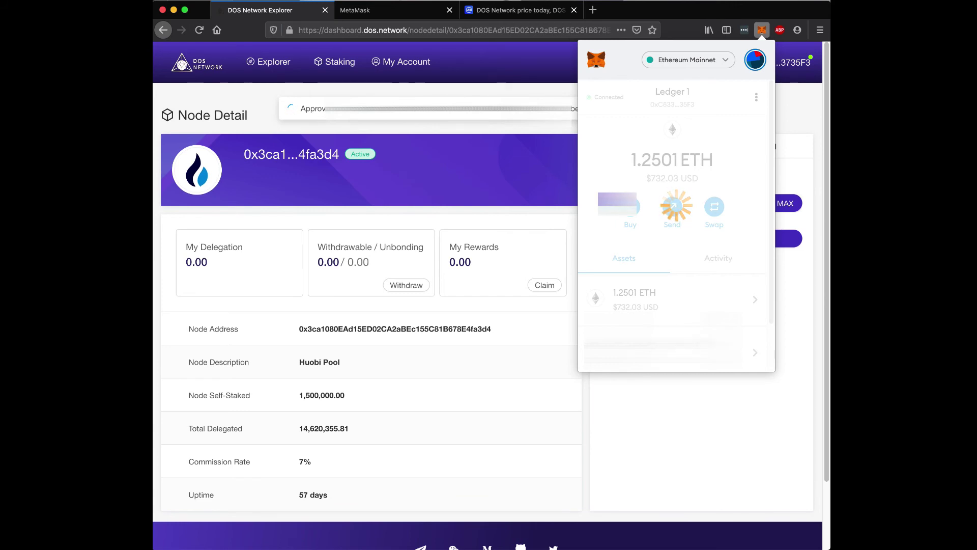
left_click(451, 91)
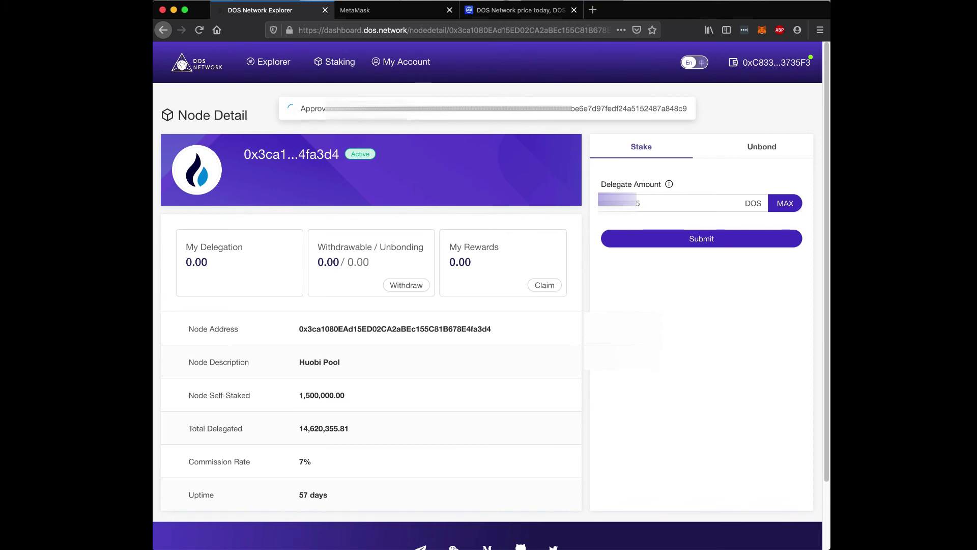
- Copy the approval transaction's link, open it on Etherscan in a new tab, and check its status and the MetaMask account
left_click_drag(326, 108, 575, 109)
left_click_drag(682, 107, 690, 108)
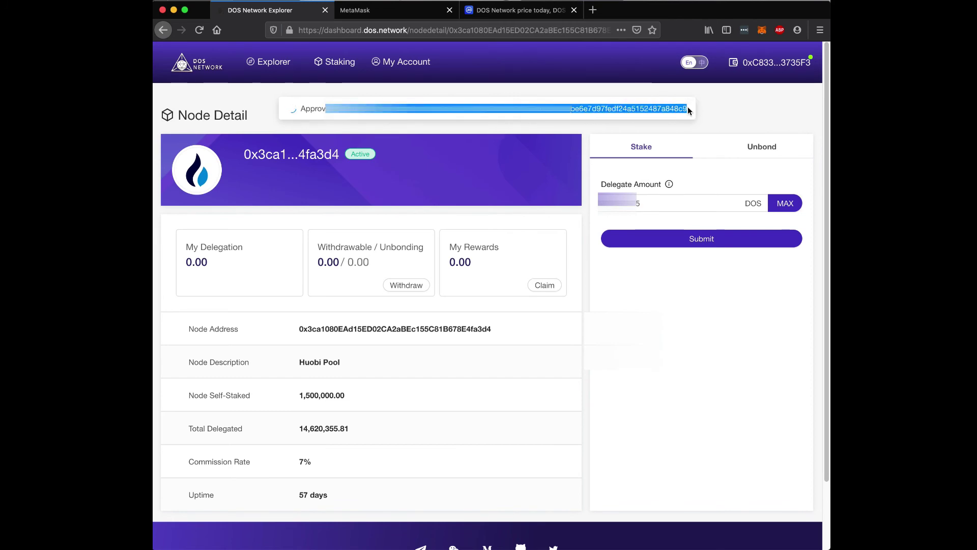
right_click(625, 108)
left_click(645, 172)
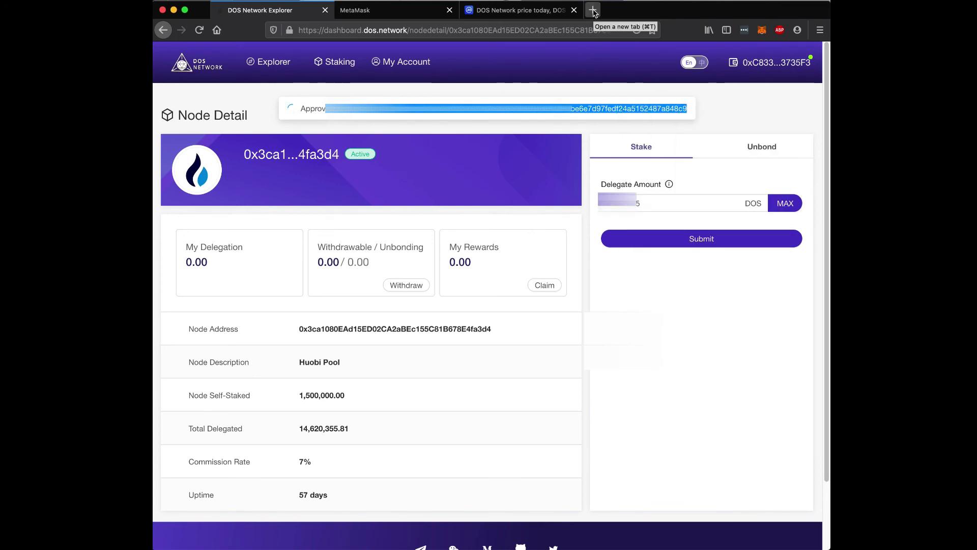
left_click(593, 10)
right_click(538, 30)
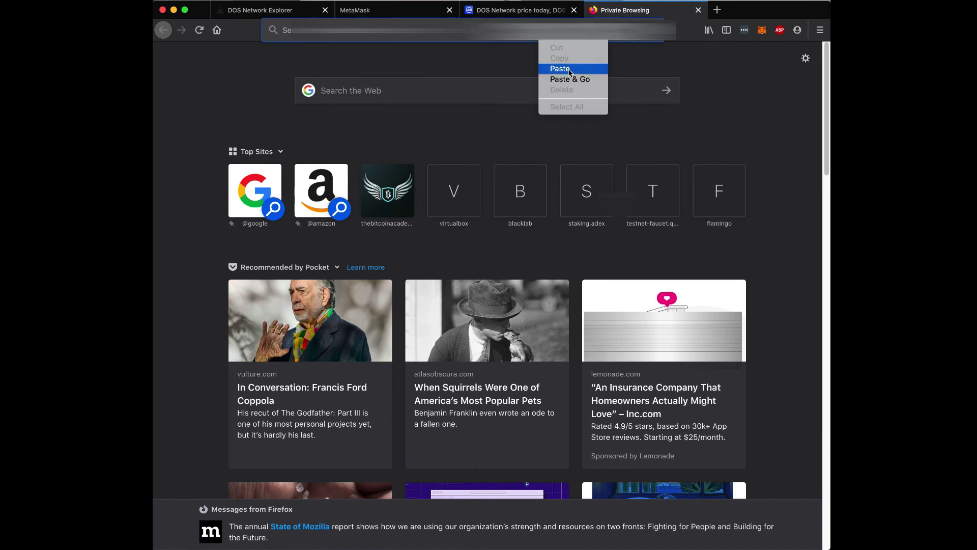
left_click(572, 77)
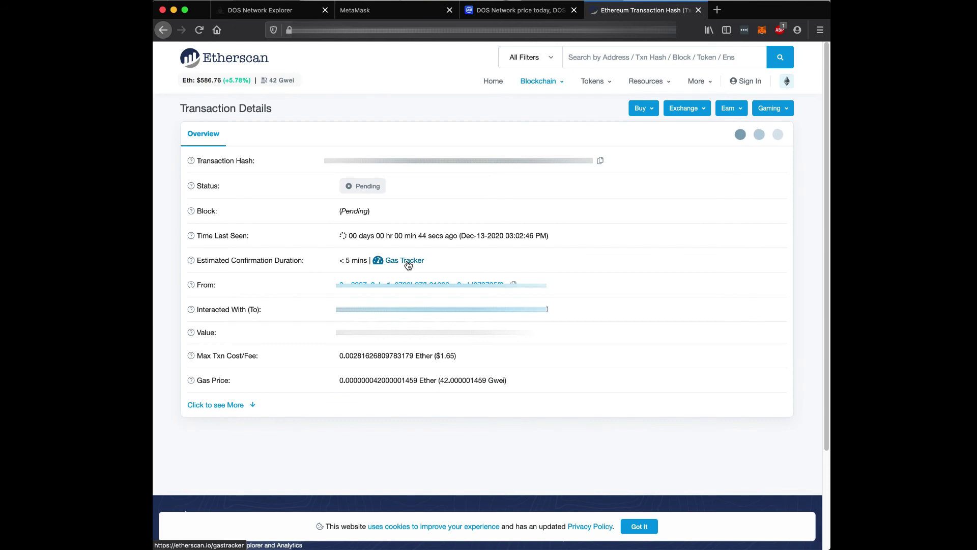
left_click(456, 15)
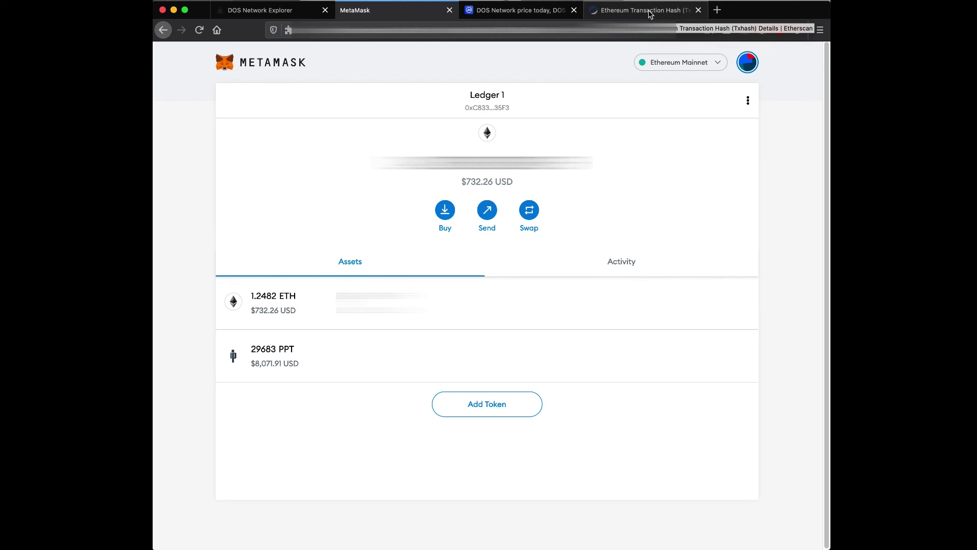
left_click(633, 13)
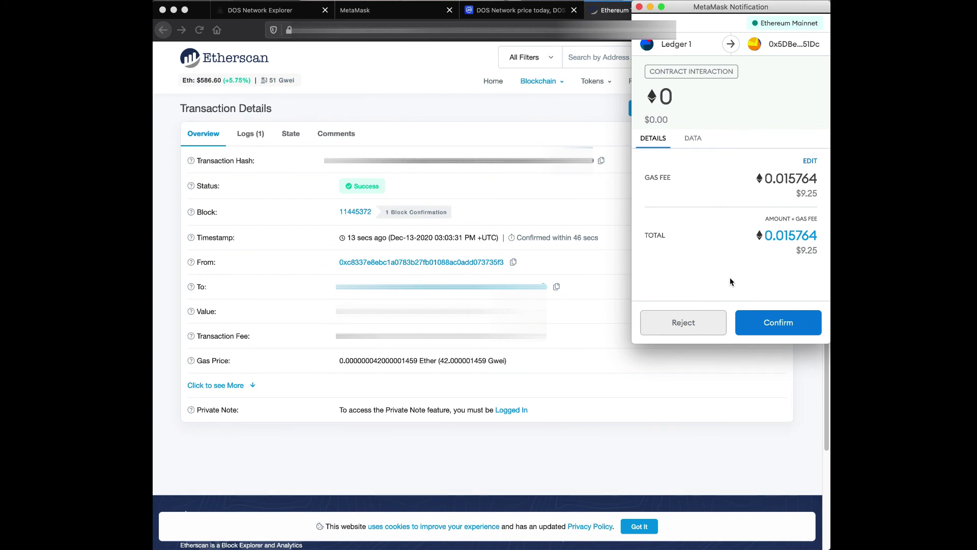
- Confirm the delegation's contract interaction in MetaMask, reopening the pending request from the extension
left_click(779, 331)
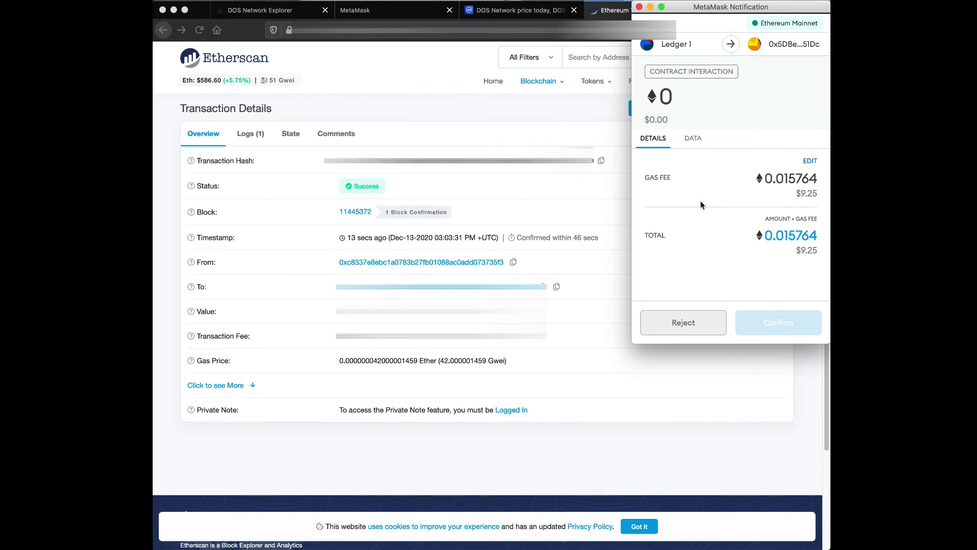
left_click(603, 127)
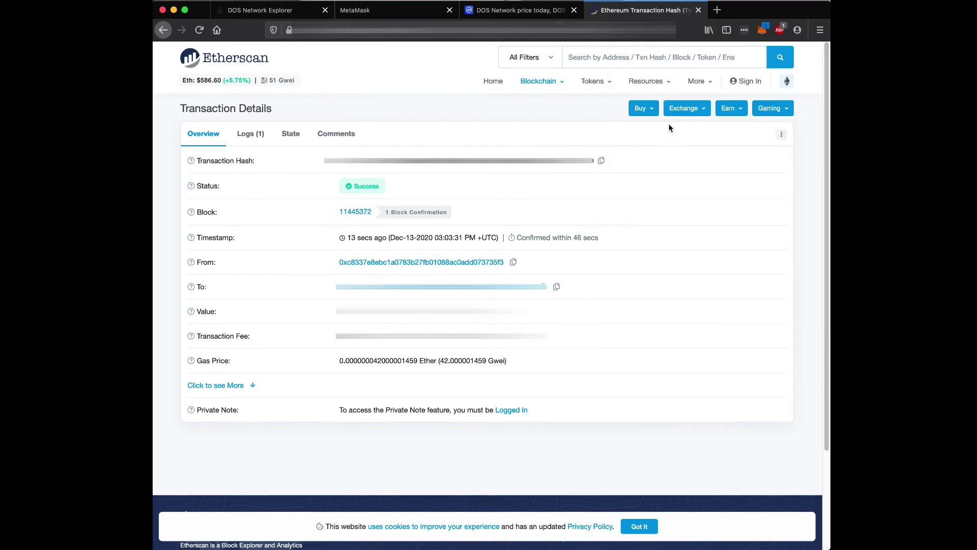
left_click(765, 31)
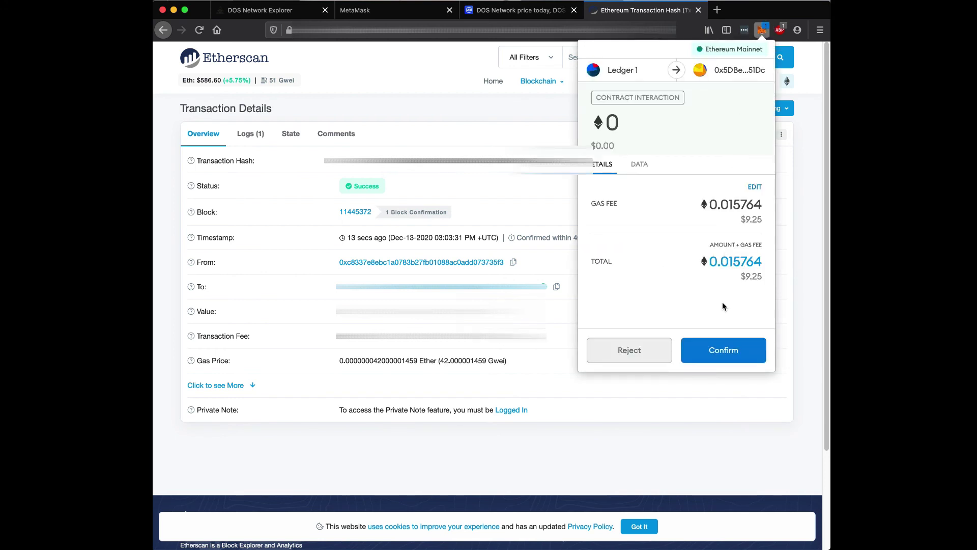
left_click(723, 351)
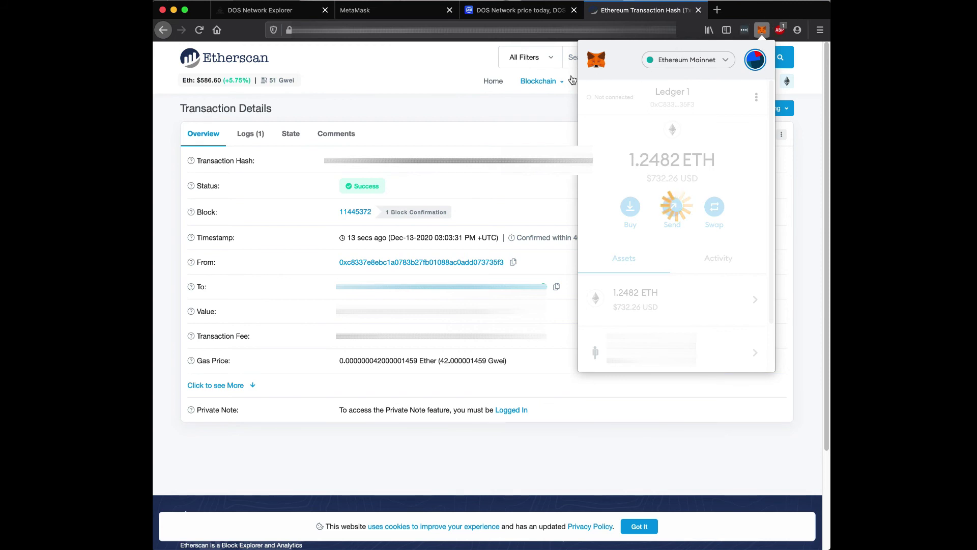
- Copy the delegate transaction's link from the DOS dashboard and open it on Etherscan in a new tab to check its status
left_click(288, 13)
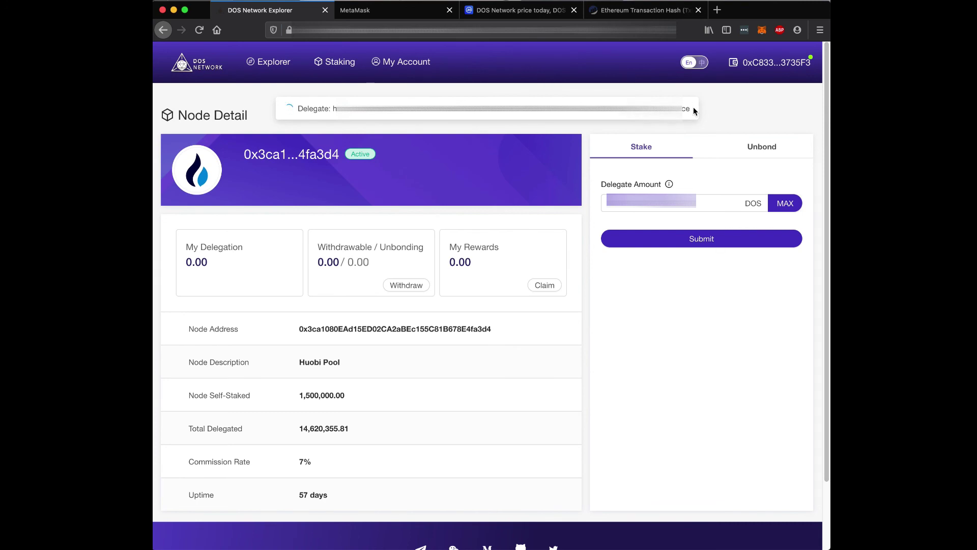
left_click_drag(692, 107, 334, 108)
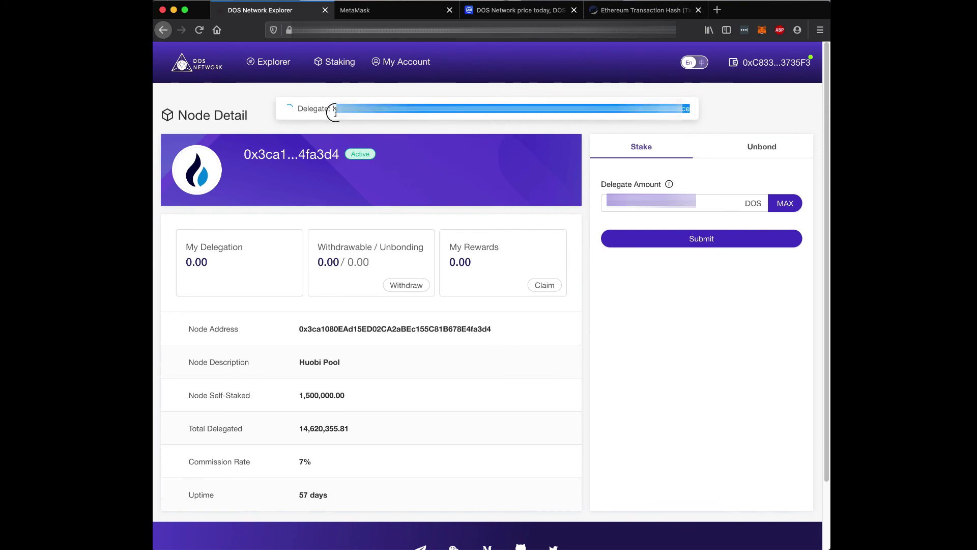
right_click(356, 110)
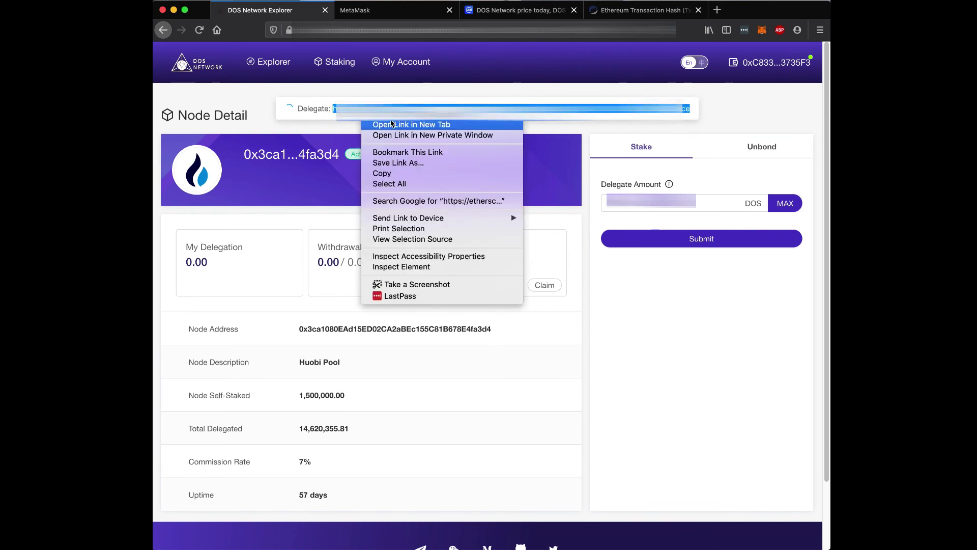
left_click(407, 173)
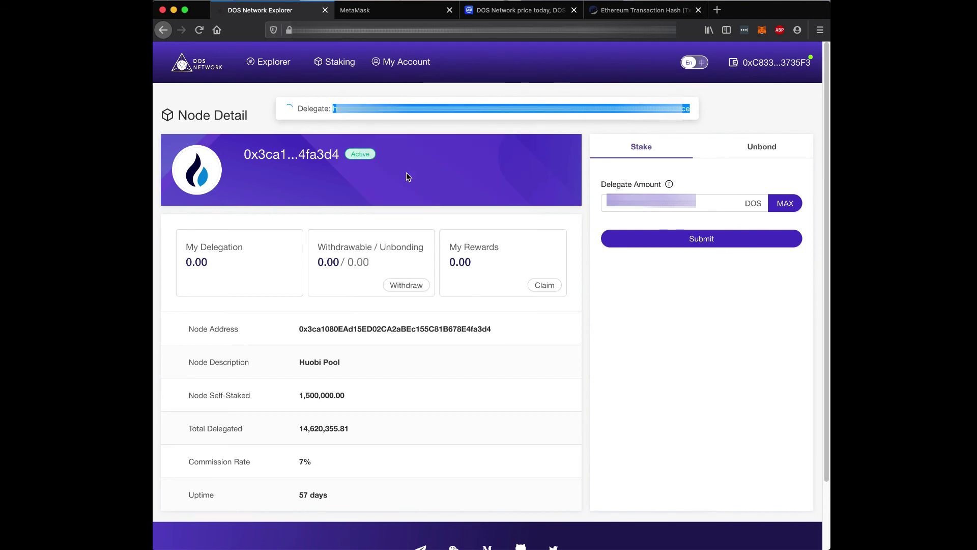
left_click(717, 10)
right_click(503, 35)
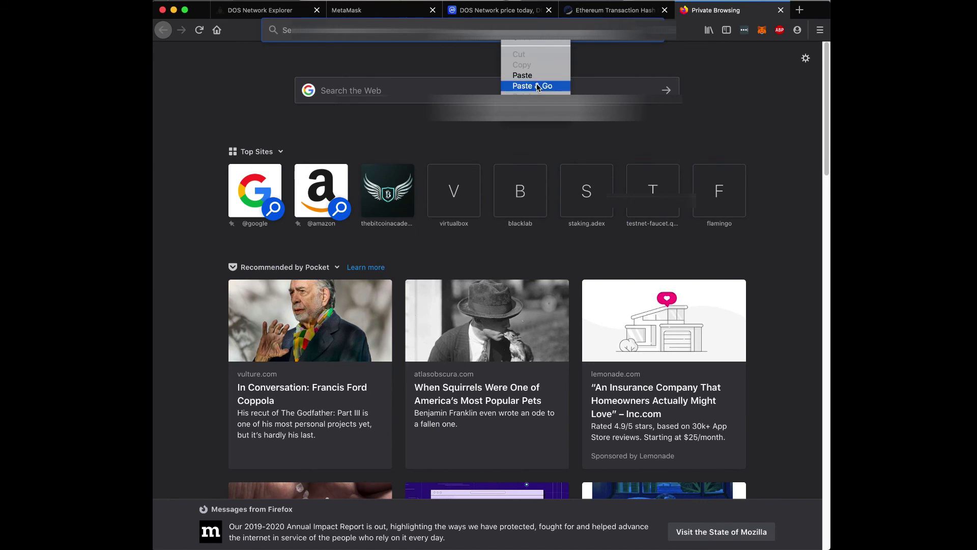
left_click(538, 86)
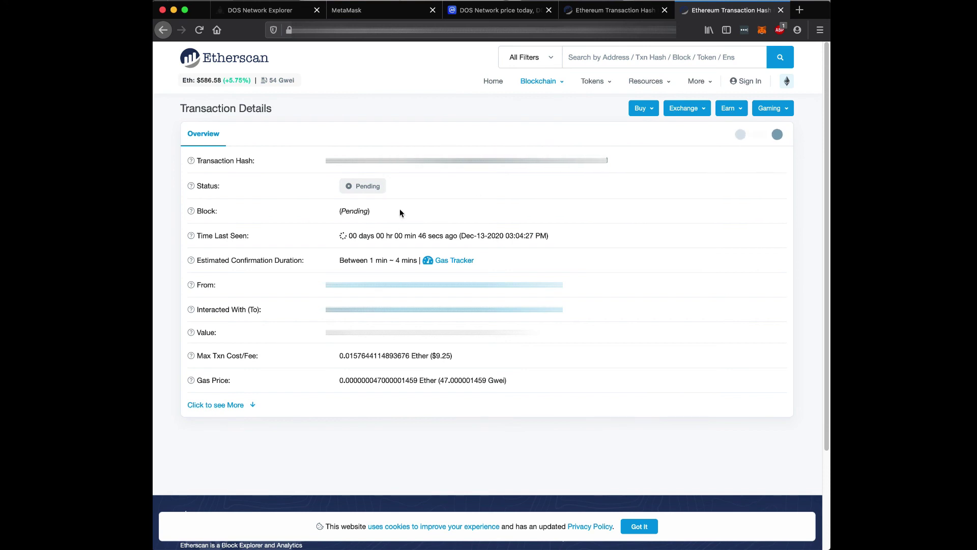
- Review the staked total and activity on the DOS dashboard's My Account page and check the Ledger 1 balances in MetaMask
left_click(277, 10)
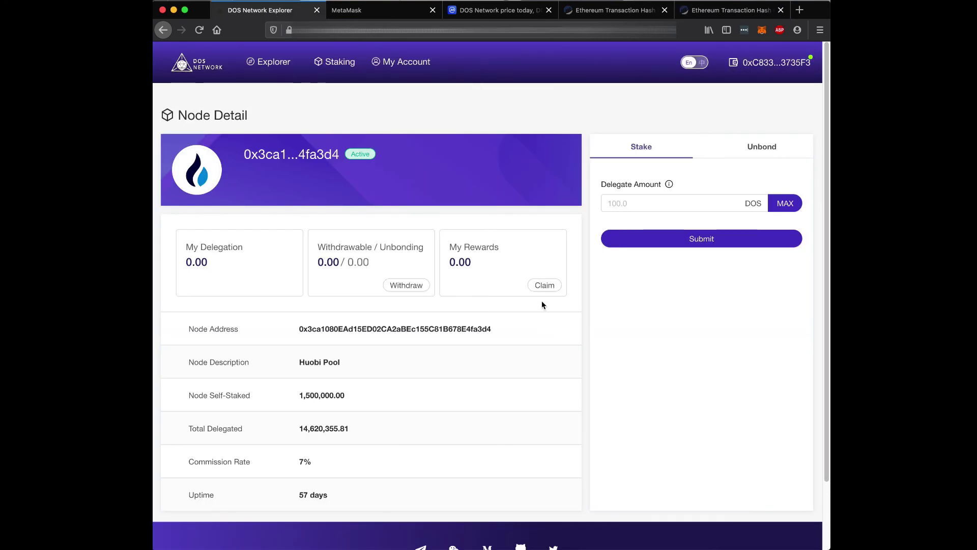
left_click(403, 68)
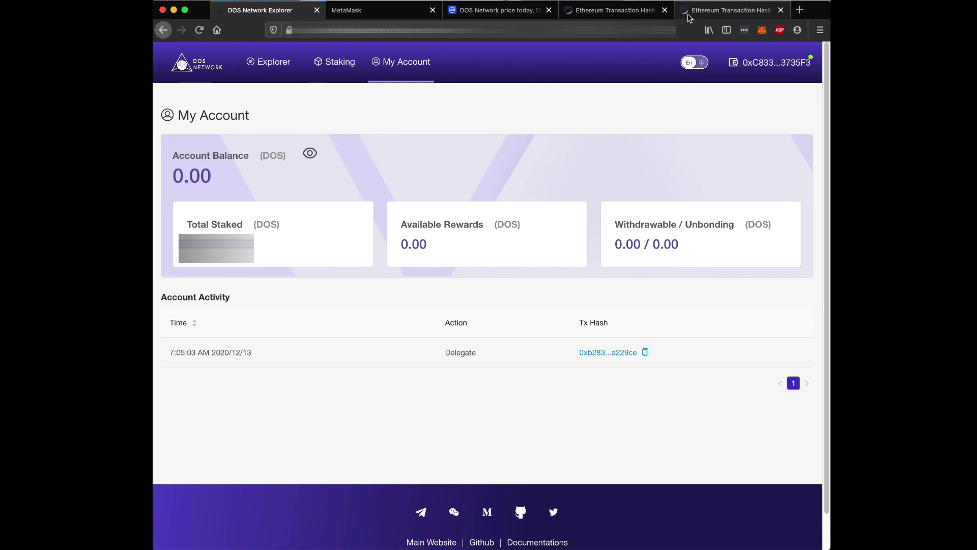
left_click(762, 31)
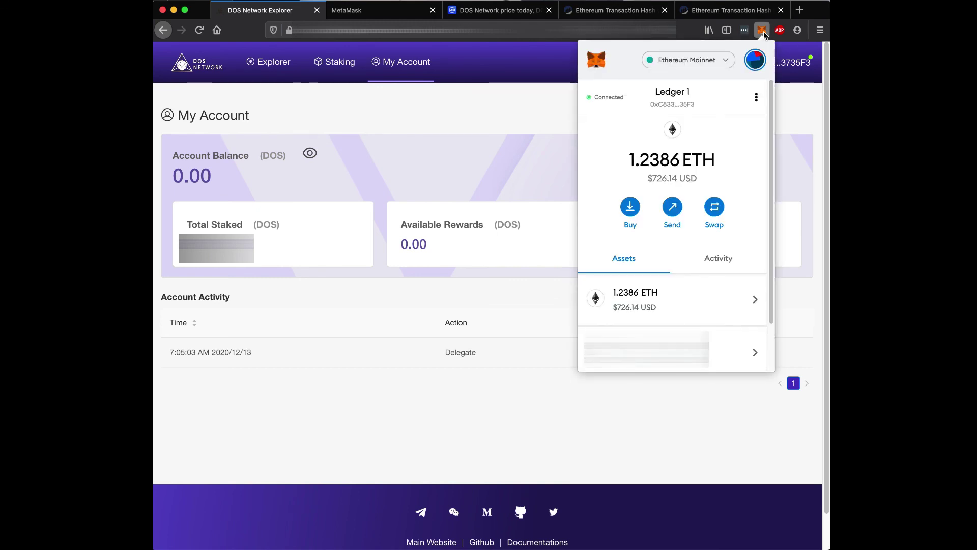
left_click(763, 32)
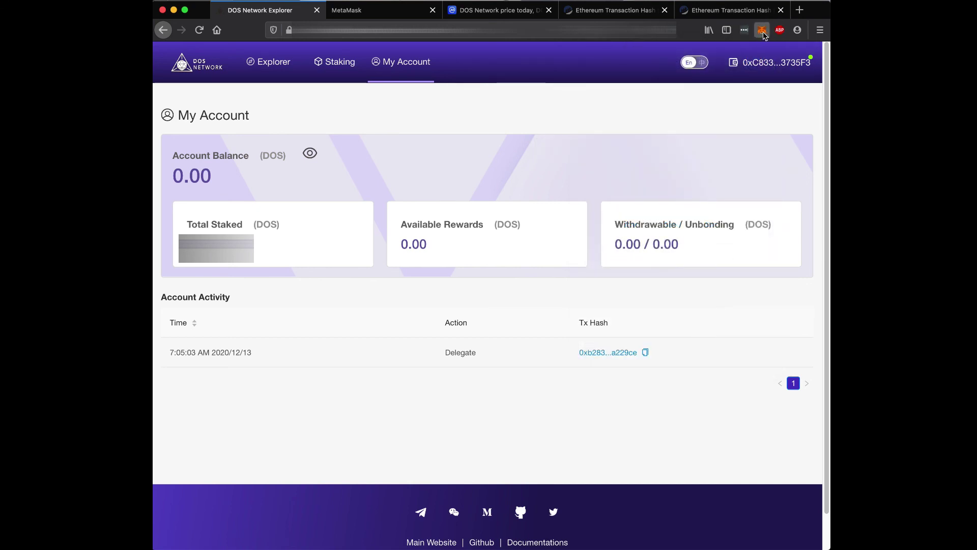
left_click(762, 30)
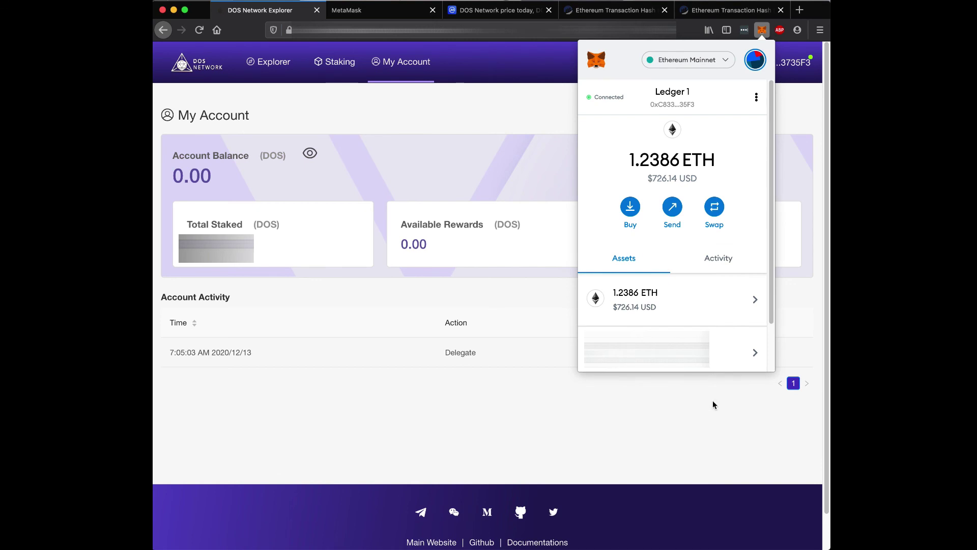
left_click(713, 446)
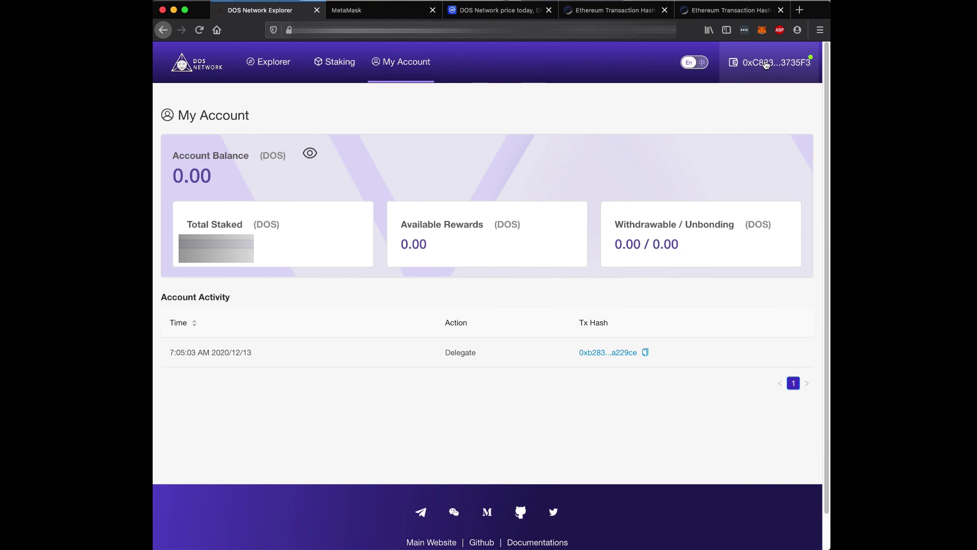
- Look at the dashboard's staking node list and the Explorer overview
left_click(349, 59)
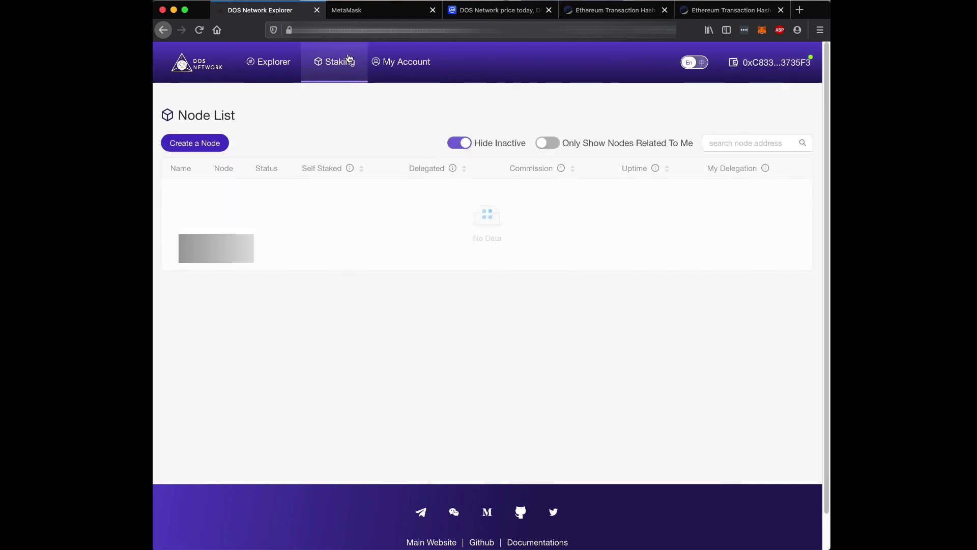
left_click(269, 61)
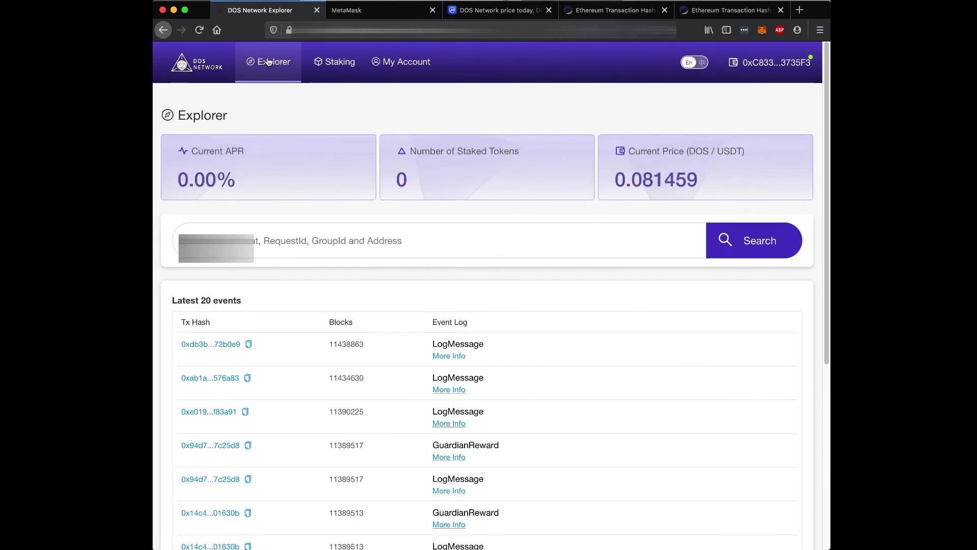